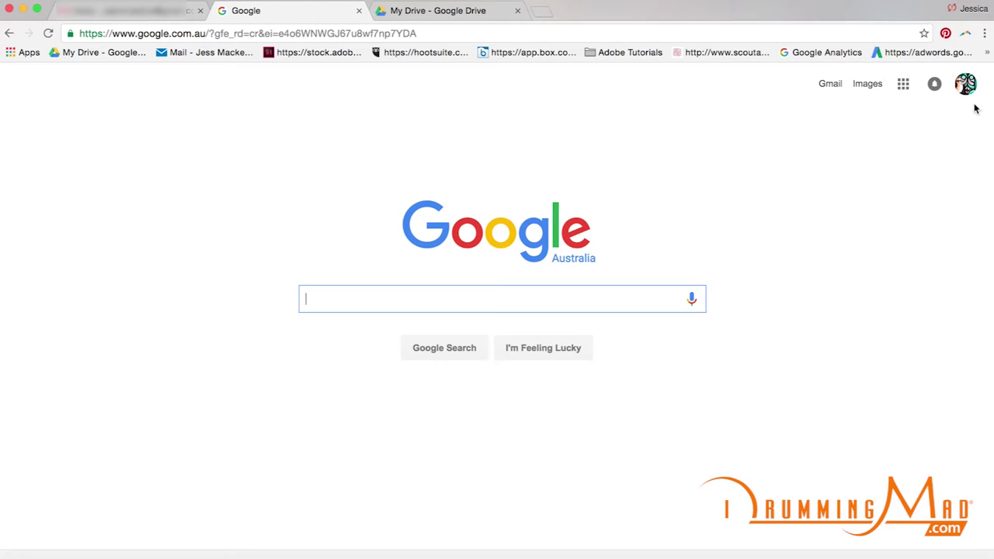
- Open the Google apps launcher from the grid icon beside Images on the Google homepage
{"action": "left_click", "coordinate": [903, 90]}
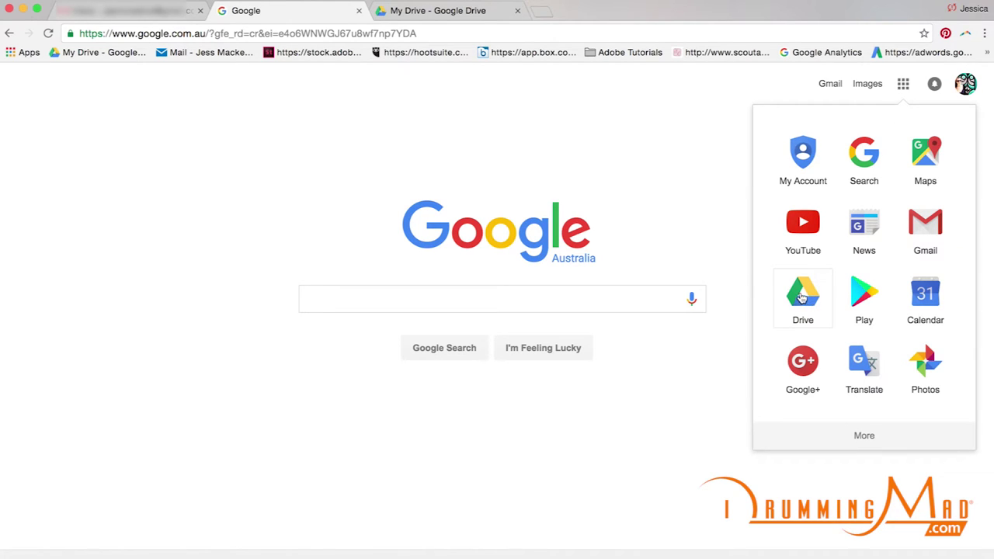
- Launch Google Drive from the Drive tile in the apps panel
{"action": "left_click", "coordinate": [801, 297]}
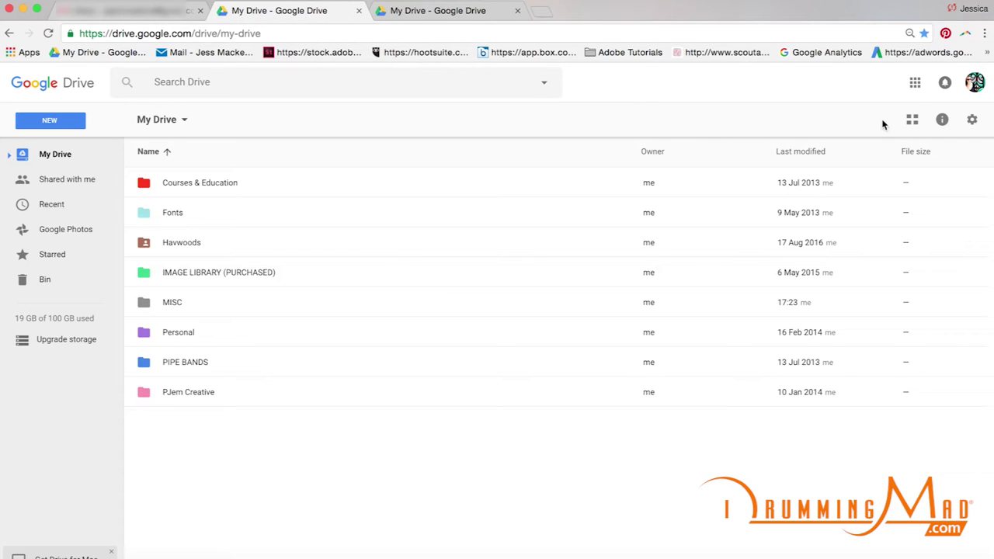
{"action": "left_click", "coordinate": [912, 119]}
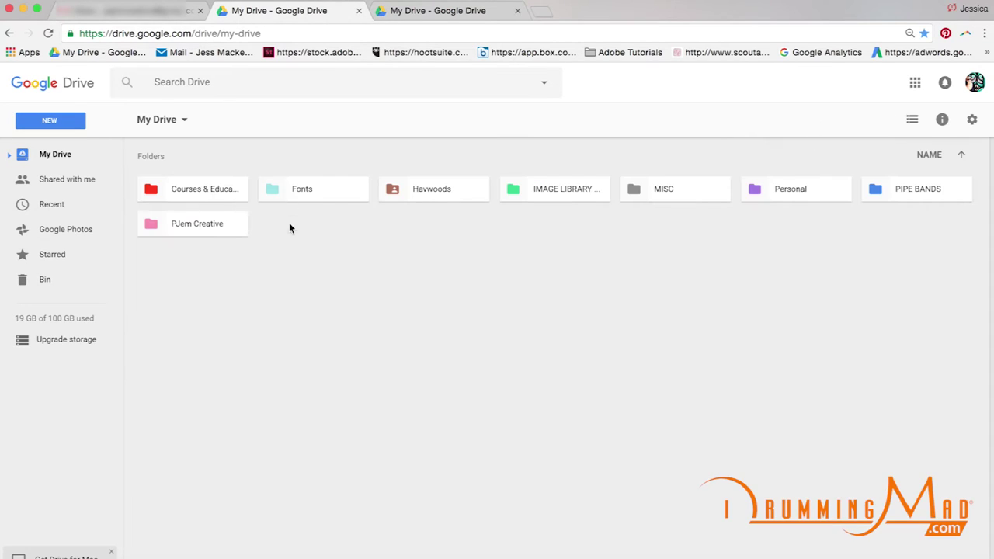
{"action": "left_click", "coordinate": [910, 122]}
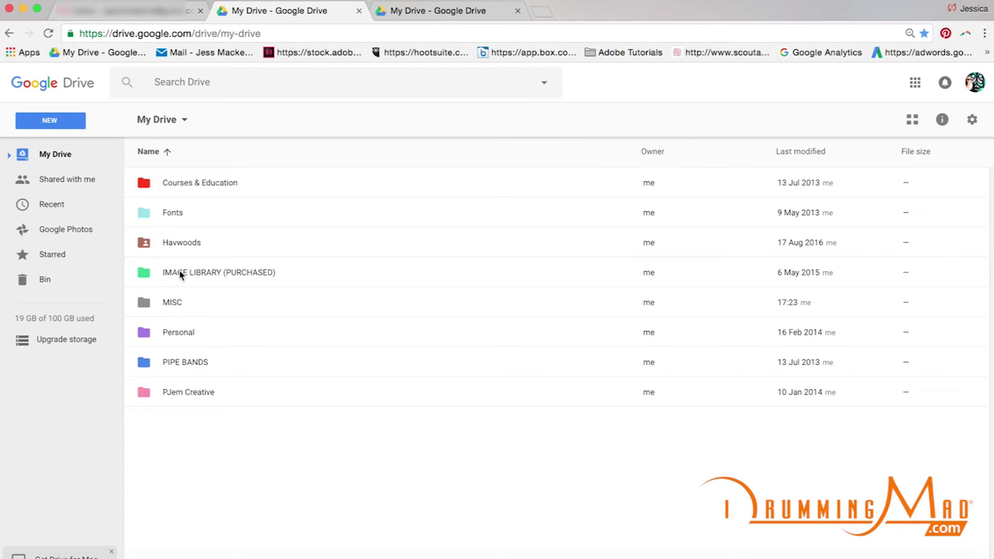
- Open PIPE BANDS, then MWPB, then MWPB SCORES, and reload the page
{"action": "double_click", "coordinate": [167, 363]}
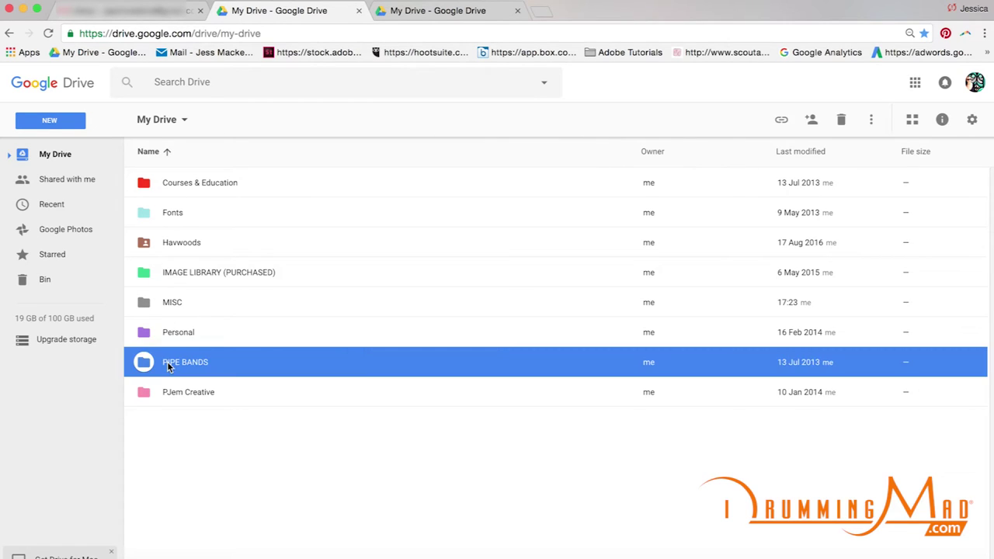
{"action": "double_click", "coordinate": [167, 184]}
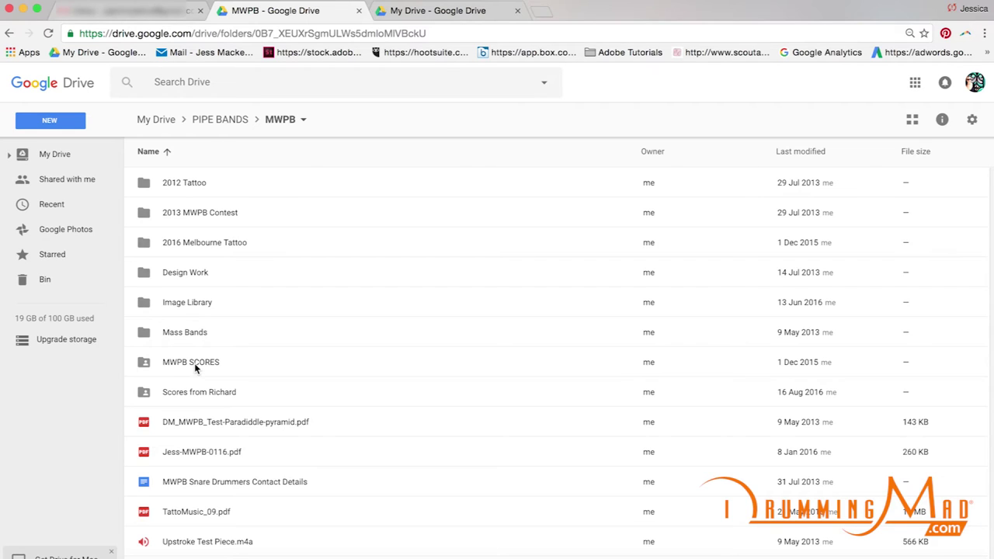
{"action": "double_click", "coordinate": [194, 363]}
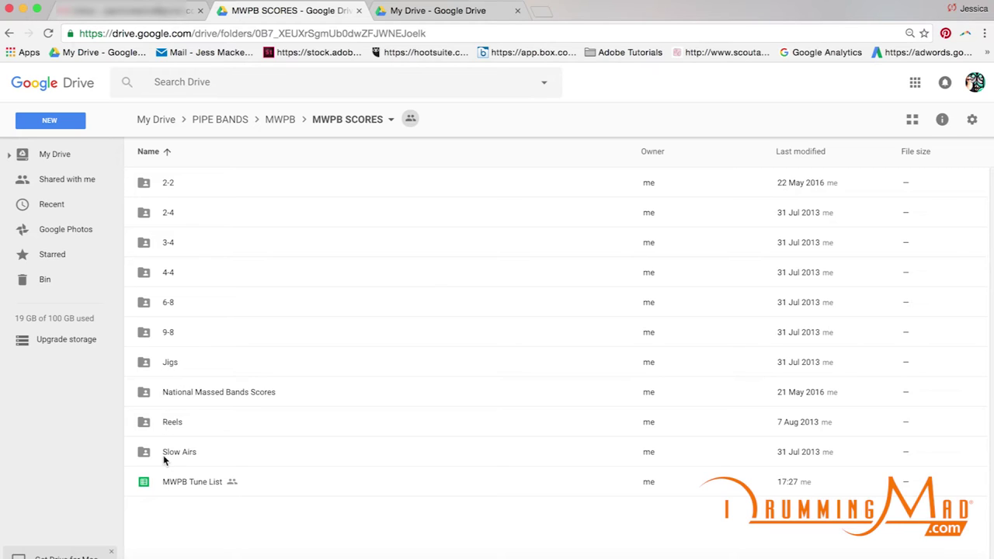
{"action": "key", "text": "super+r"}
- Check the NEW menu's Google Sheets option, then open the MWPB Tune List spreadsheet
{"action": "left_click", "coordinate": [74, 125]}
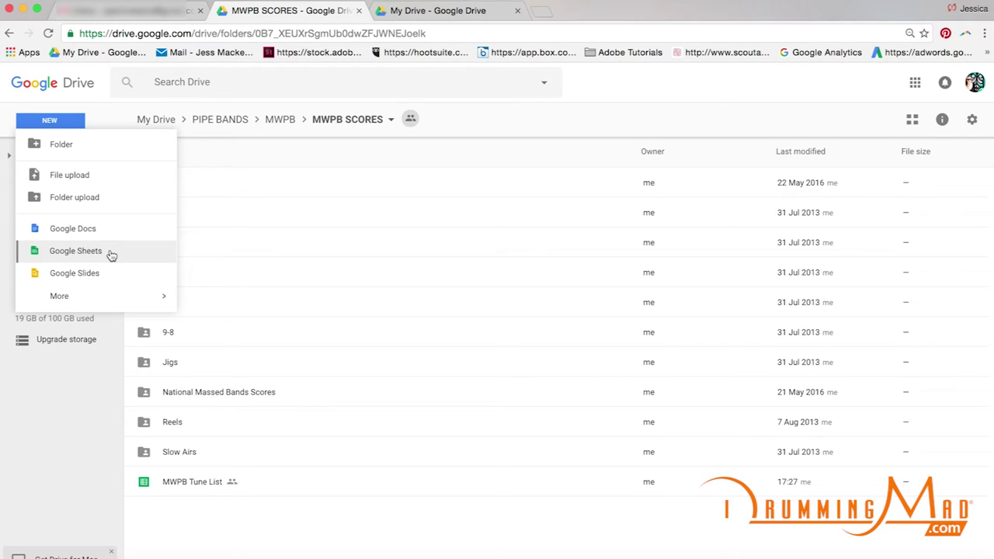
{"action": "left_click", "coordinate": [114, 126]}
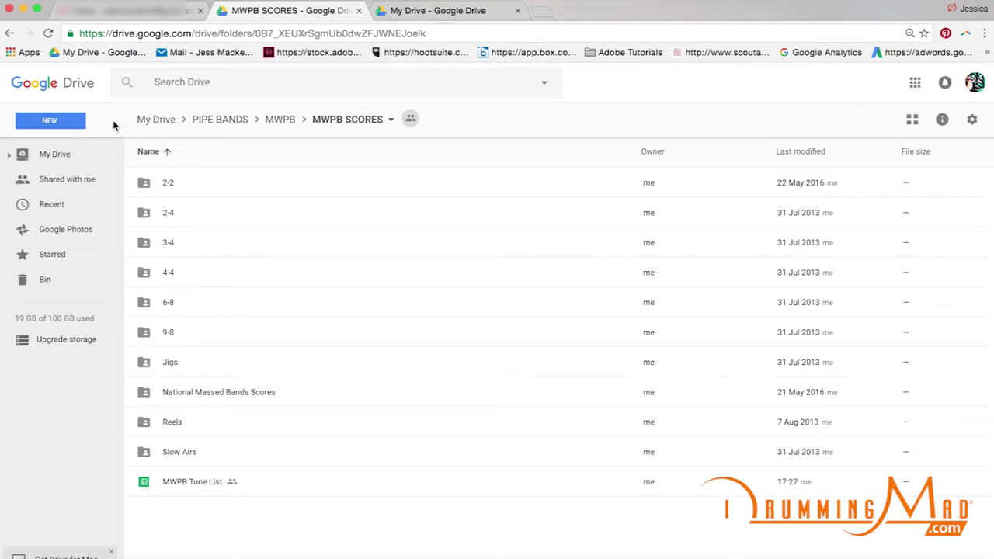
{"action": "left_click", "coordinate": [62, 120]}
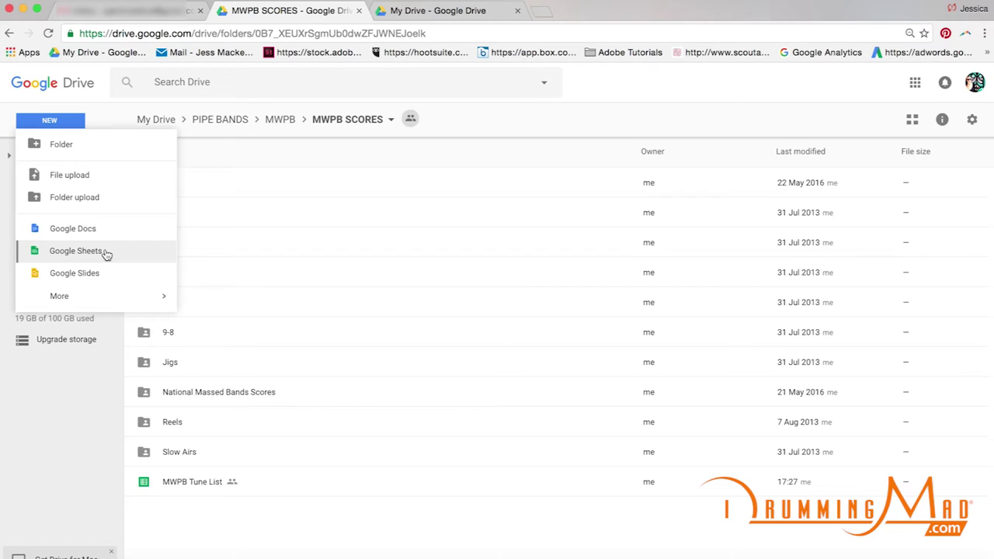
{"action": "left_click", "coordinate": [181, 530]}
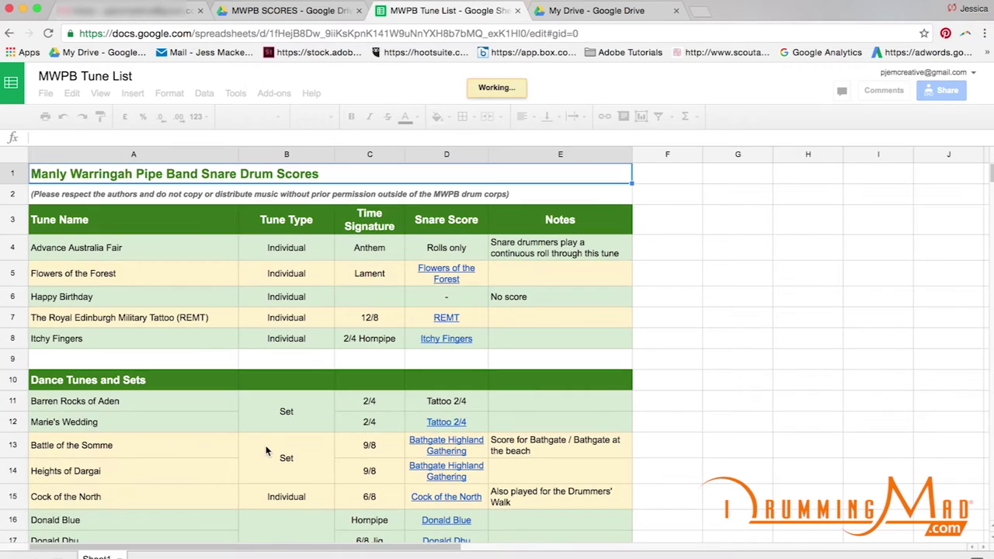
{"action": "scroll", "coordinate": [266, 450], "scroll_direction": "down", "scroll_amount": 3}
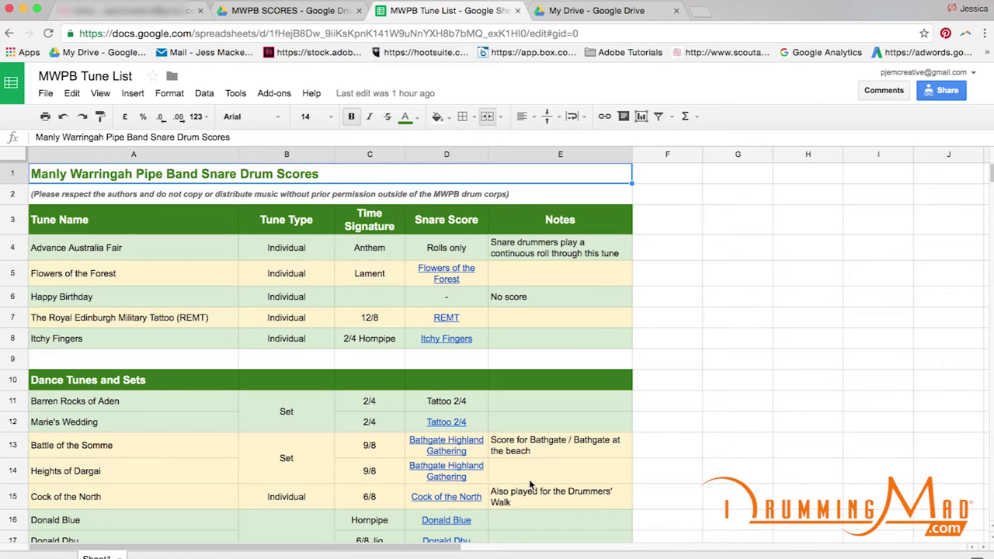
{"action": "scroll", "coordinate": [529, 481], "scroll_direction": "down", "scroll_amount": 10}
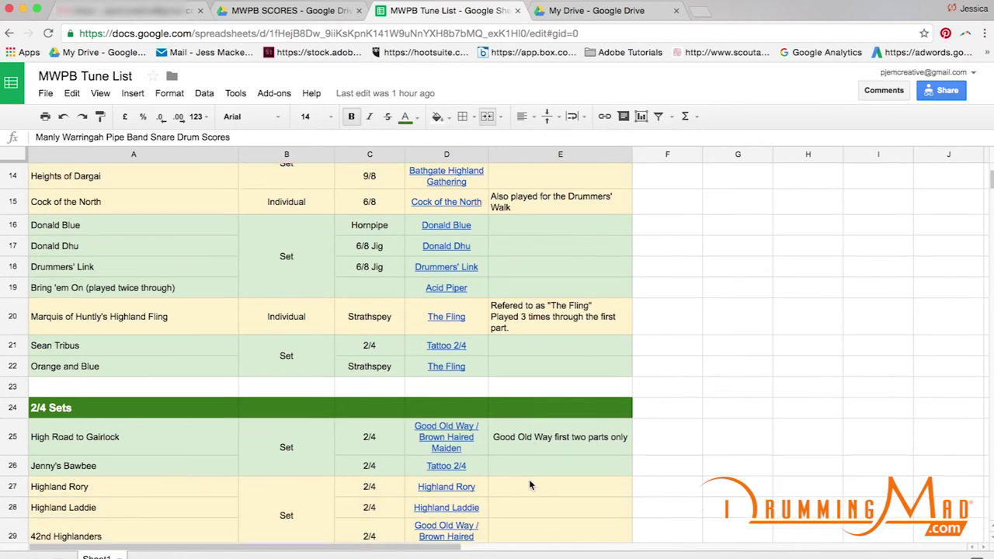
{"action": "scroll", "coordinate": [512, 337], "scroll_direction": "up", "scroll_amount": 15}
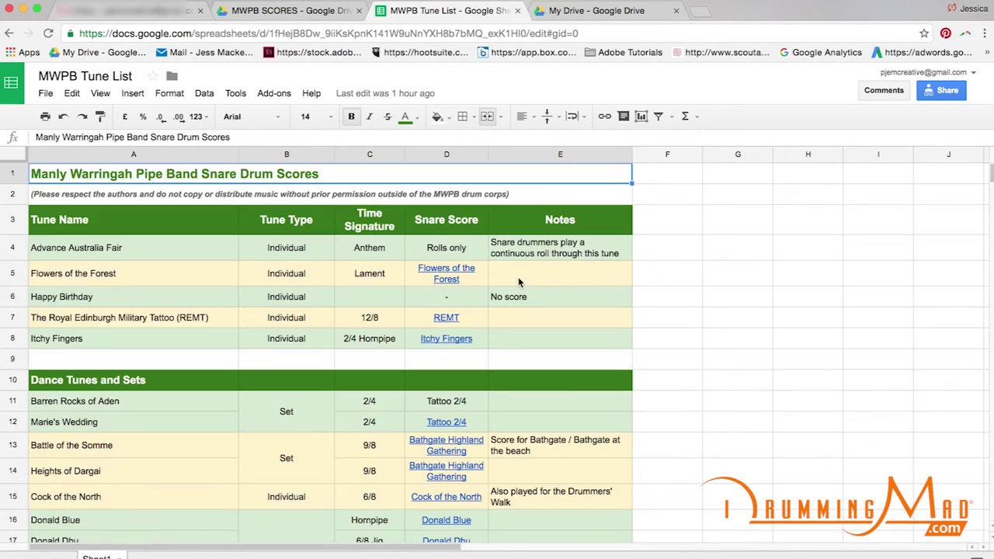
{"action": "scroll", "coordinate": [512, 338], "scroll_direction": "down", "scroll_amount": 7}
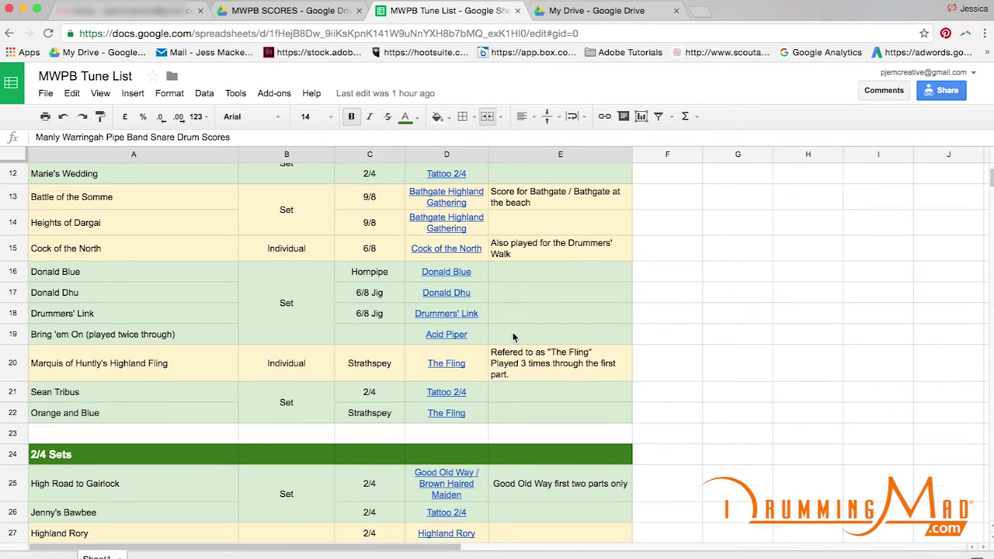
{"action": "scroll", "coordinate": [512, 338], "scroll_direction": "up", "scroll_amount": 3}
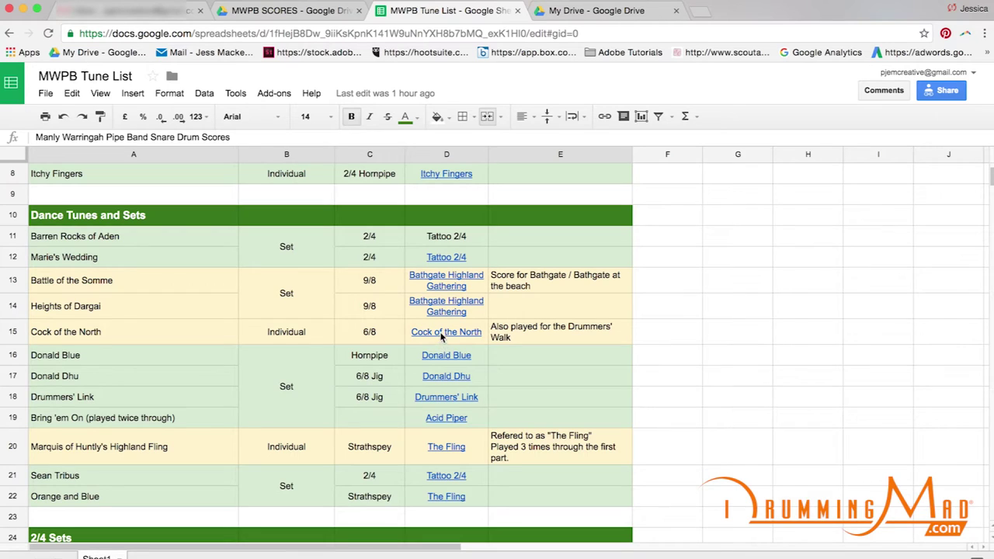
{"action": "scroll", "coordinate": [457, 412], "scroll_direction": "down", "scroll_amount": 2}
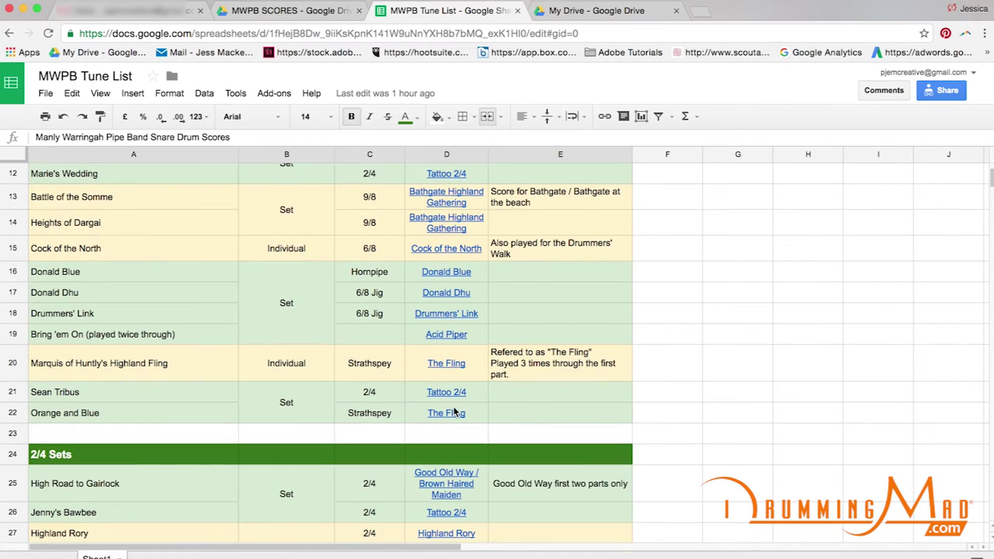
{"action": "scroll", "coordinate": [455, 412], "scroll_direction": "down", "scroll_amount": 6}
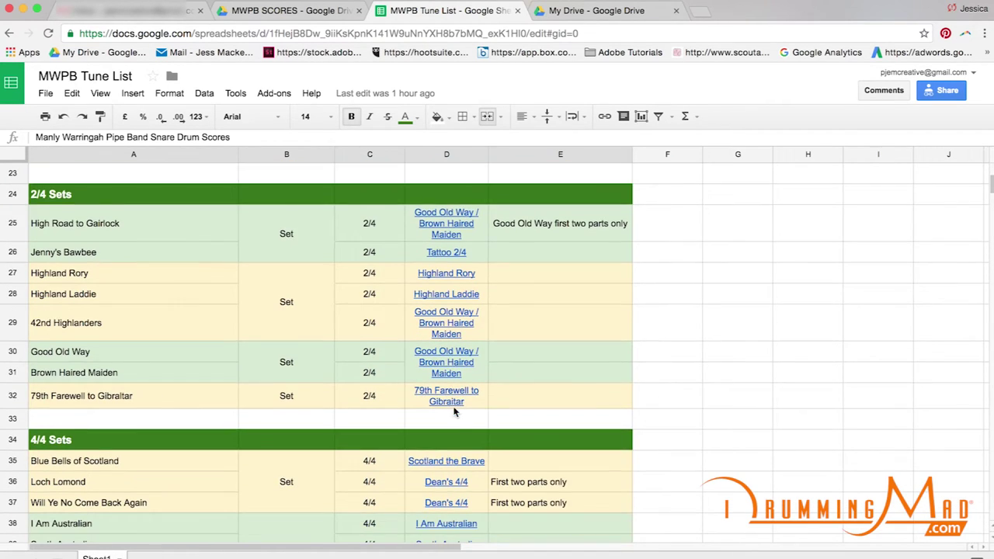
{"action": "scroll", "coordinate": [455, 412], "scroll_direction": "down", "scroll_amount": 3}
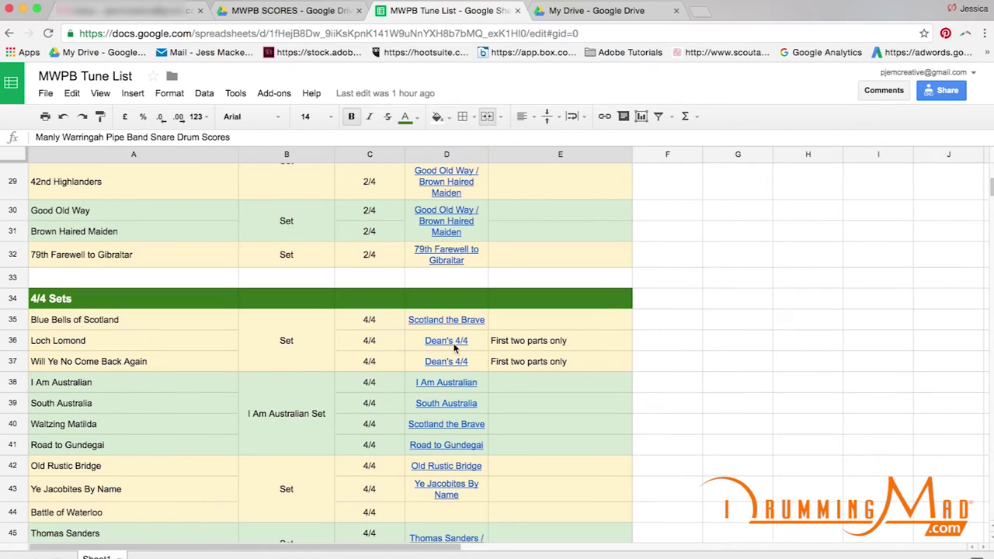
- Open the Dean's 4/4 score from the tune list, look through it, and close it
{"action": "left_click", "coordinate": [455, 344]}
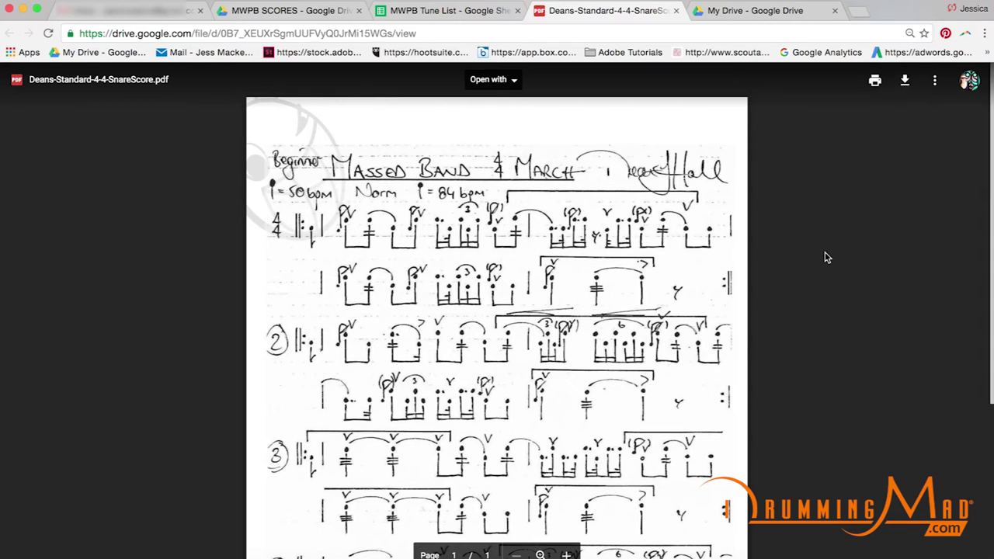
{"action": "scroll", "coordinate": [849, 280], "scroll_direction": "down", "scroll_amount": 3}
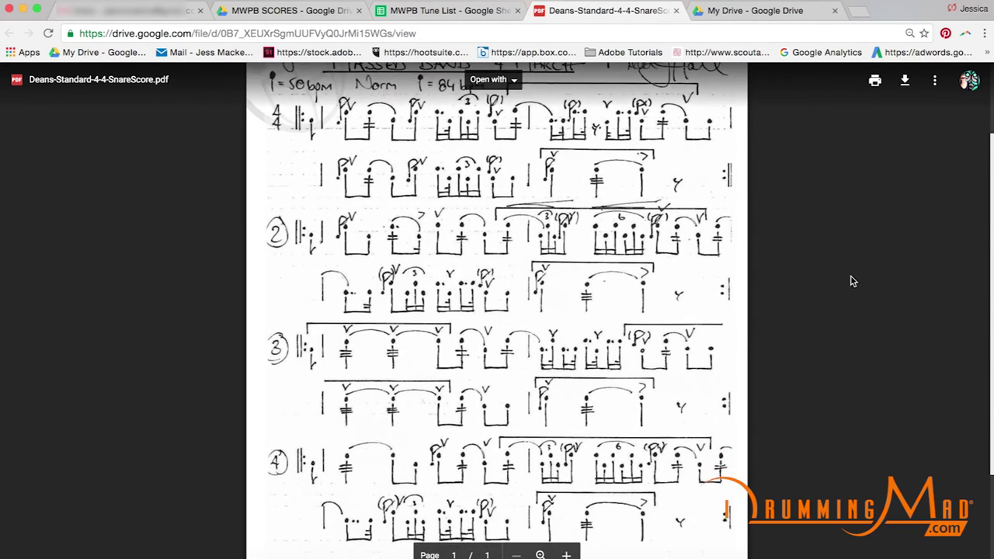
{"action": "scroll", "coordinate": [849, 280], "scroll_direction": "up", "scroll_amount": 2}
{"action": "left_click", "coordinate": [675, 10]}
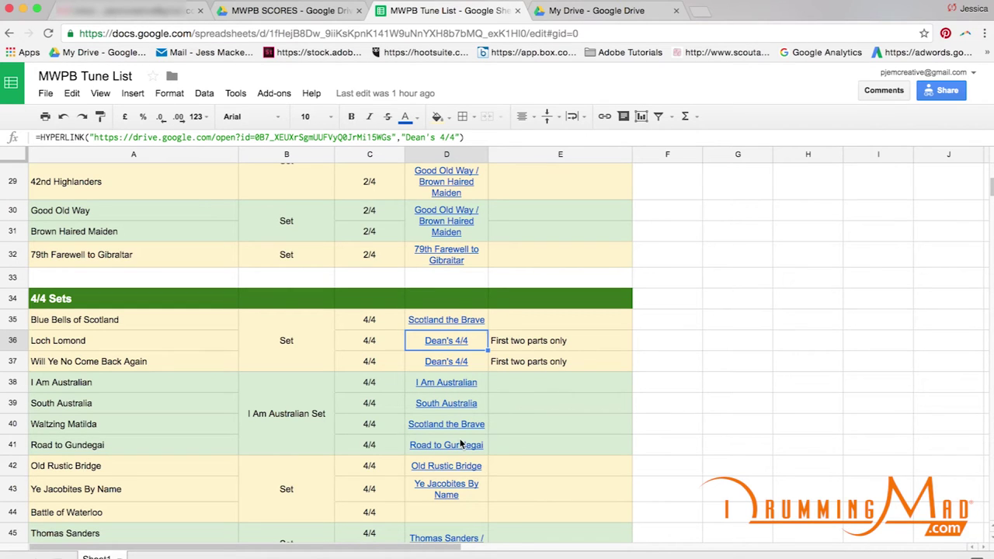
- Scroll the tune list, open the Tattoo 2/4 march PDF from its link, then close it
{"action": "scroll", "coordinate": [494, 404], "scroll_direction": "up", "scroll_amount": 10}
{"action": "scroll", "coordinate": [488, 323], "scroll_direction": "down", "scroll_amount": 10}
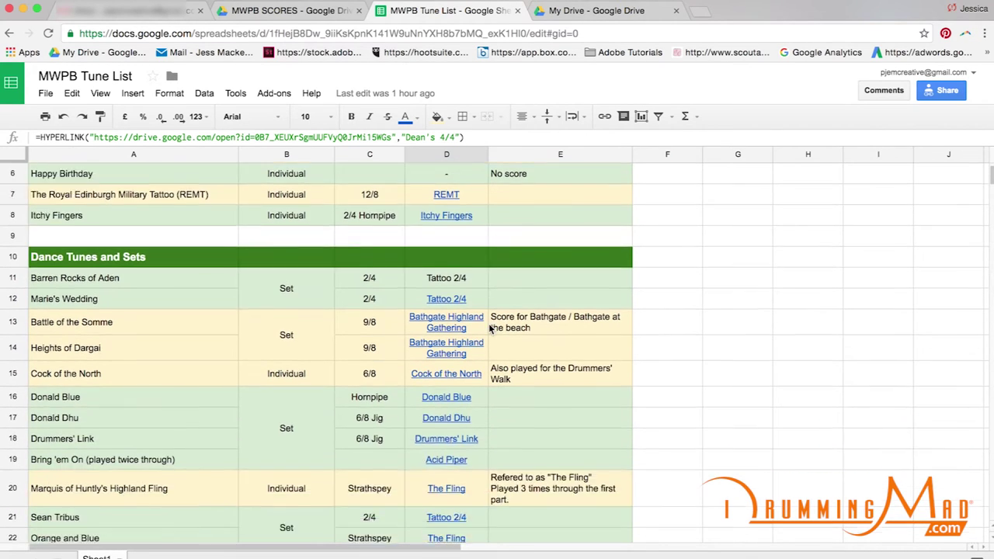
{"action": "scroll", "coordinate": [489, 329], "scroll_direction": "down", "scroll_amount": 10}
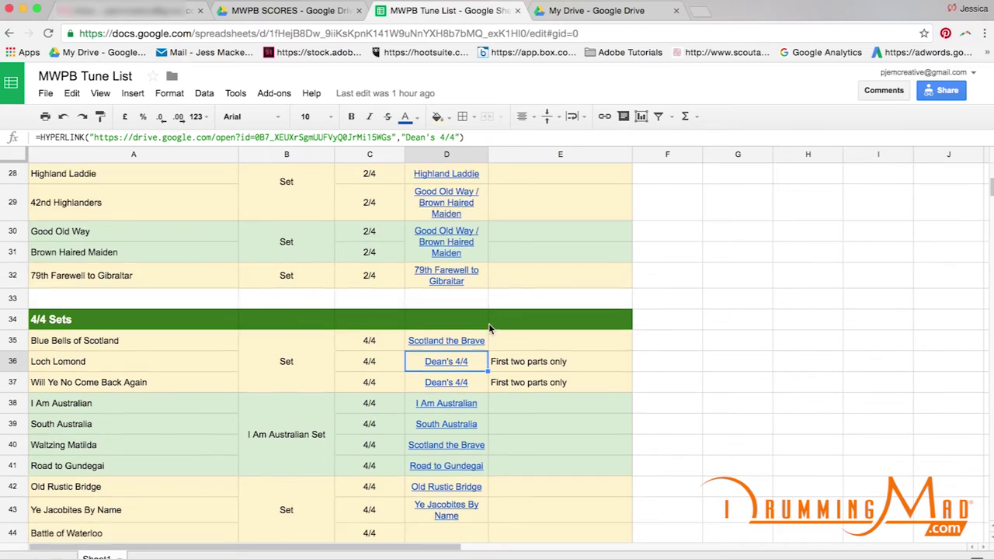
{"action": "scroll", "coordinate": [489, 329], "scroll_direction": "down", "scroll_amount": 2}
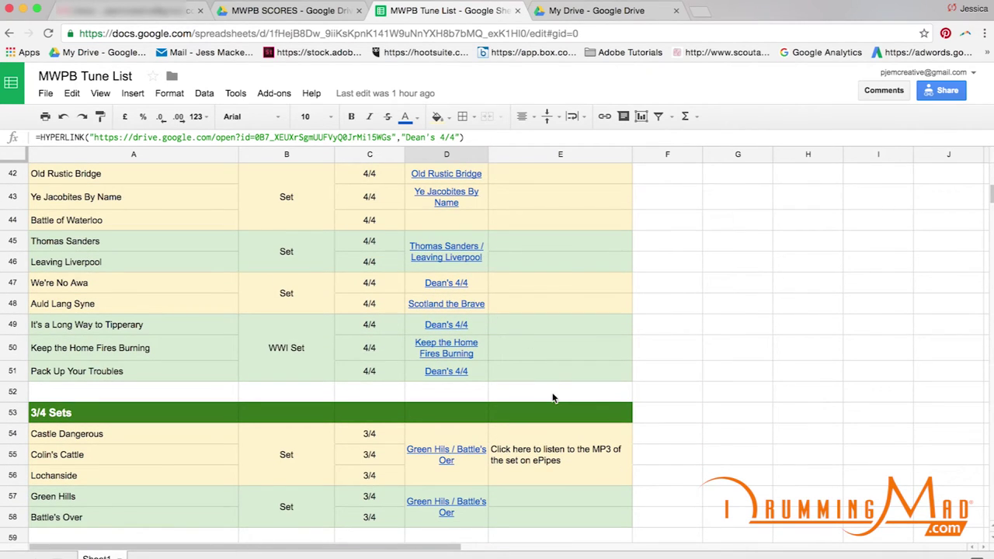
{"action": "scroll", "coordinate": [557, 265], "scroll_direction": "up", "scroll_amount": 8}
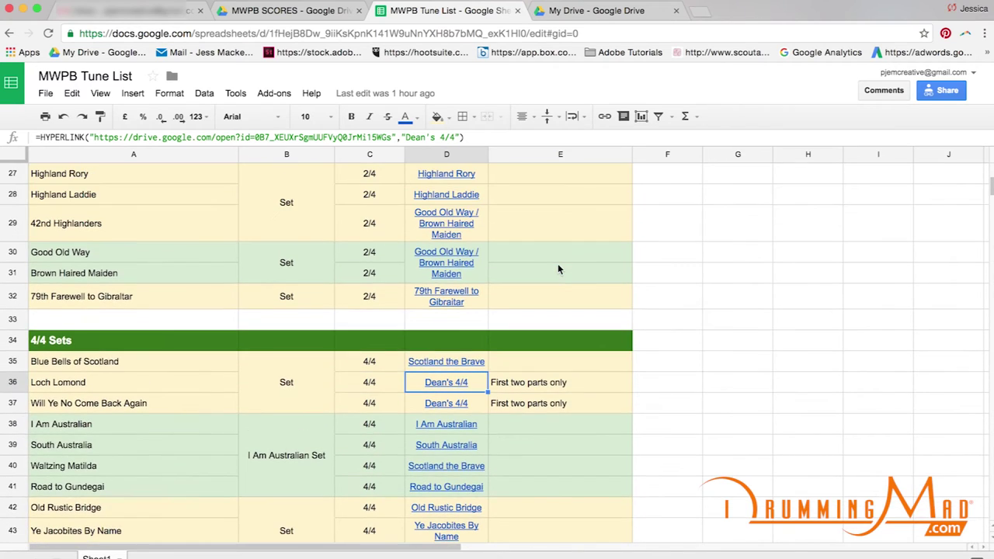
{"action": "scroll", "coordinate": [557, 269], "scroll_direction": "up", "scroll_amount": 8}
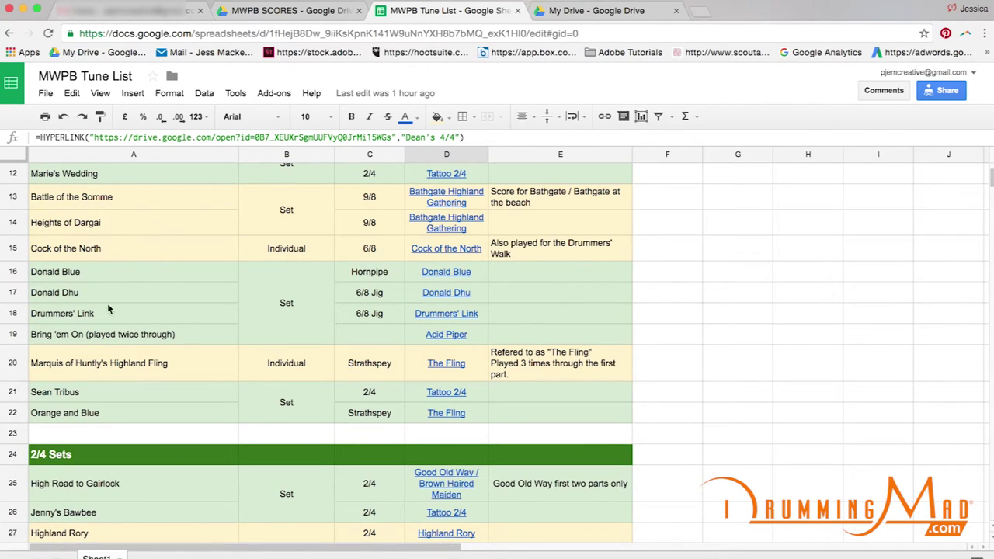
{"action": "scroll", "coordinate": [109, 309], "scroll_direction": "down", "scroll_amount": 5}
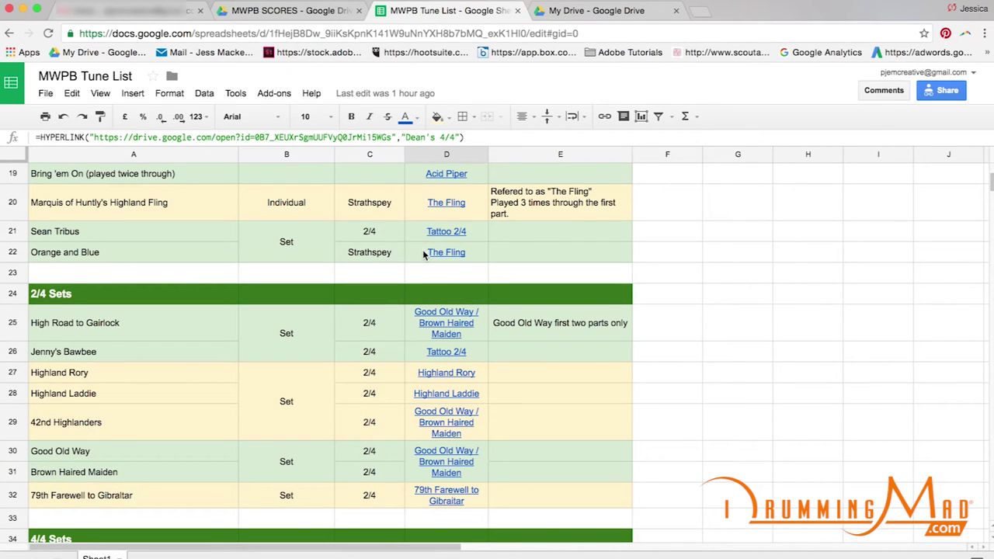
{"action": "mouse_move", "coordinate": [452, 238]}
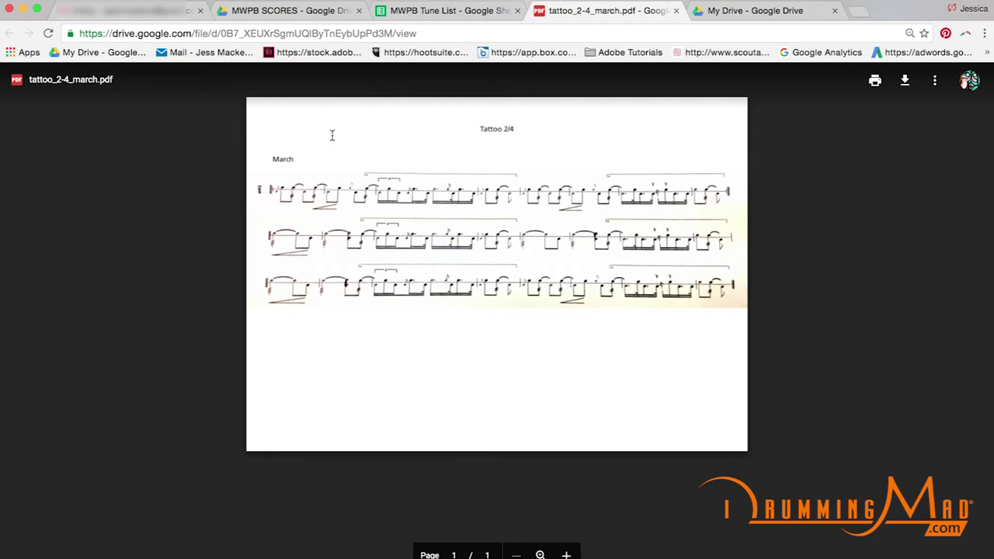
{"action": "left_click", "coordinate": [676, 11]}
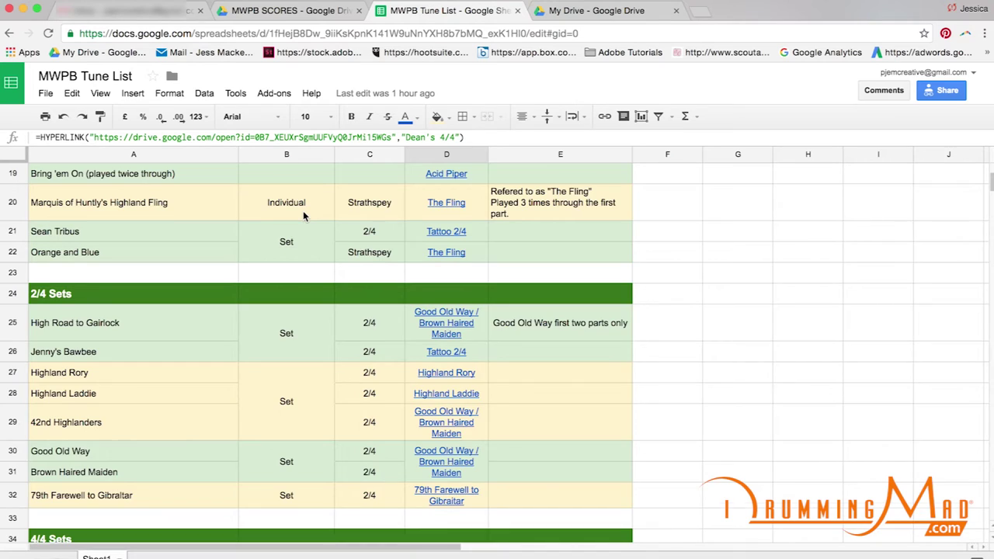
- Scroll through the Tune List's Dance Tunes and Sets and their linked snare scores
{"action": "scroll", "coordinate": [304, 215], "scroll_direction": "up", "scroll_amount": 6}
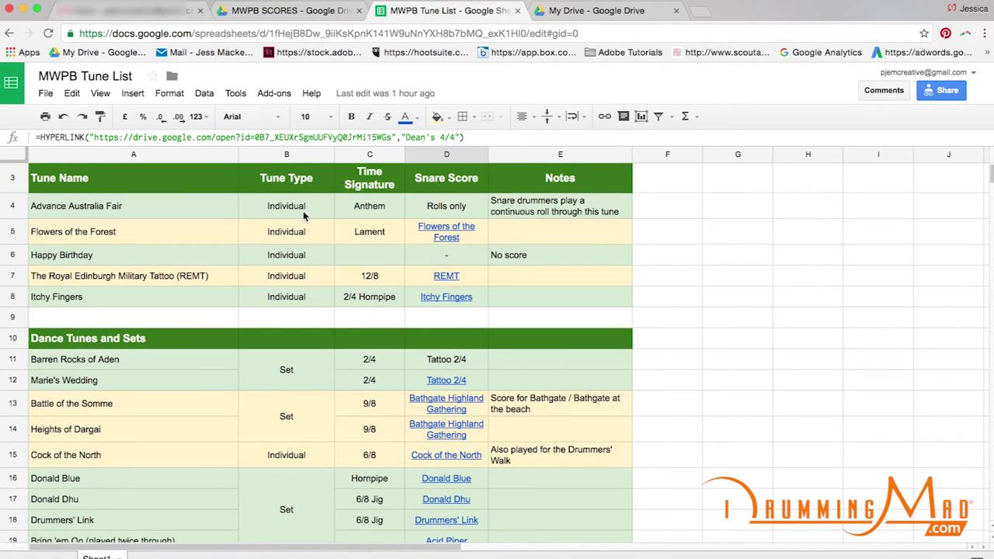
{"action": "scroll", "coordinate": [303, 211], "scroll_direction": "up", "scroll_amount": 1}
{"action": "scroll", "coordinate": [503, 353], "scroll_direction": "down", "scroll_amount": 2}
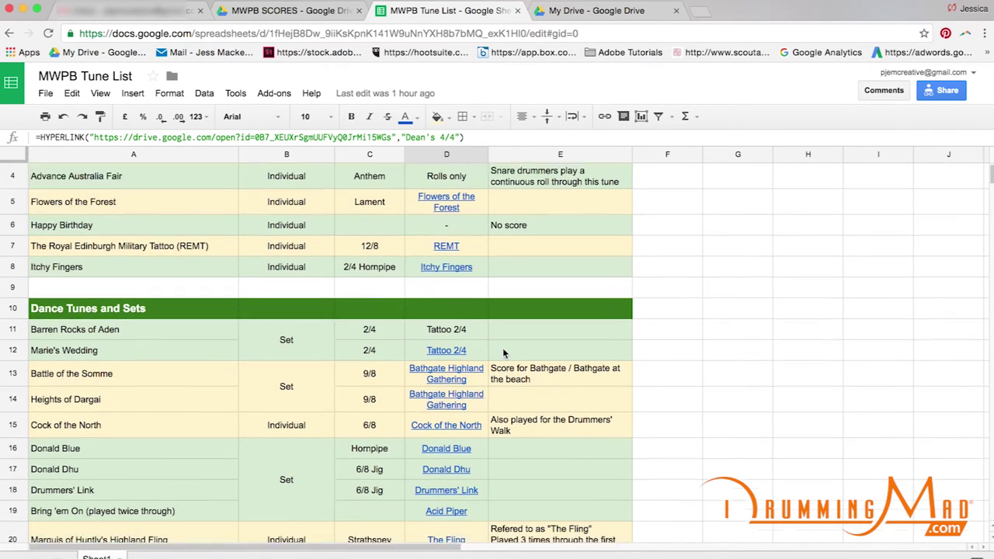
{"action": "scroll", "coordinate": [503, 353], "scroll_direction": "down", "scroll_amount": 2}
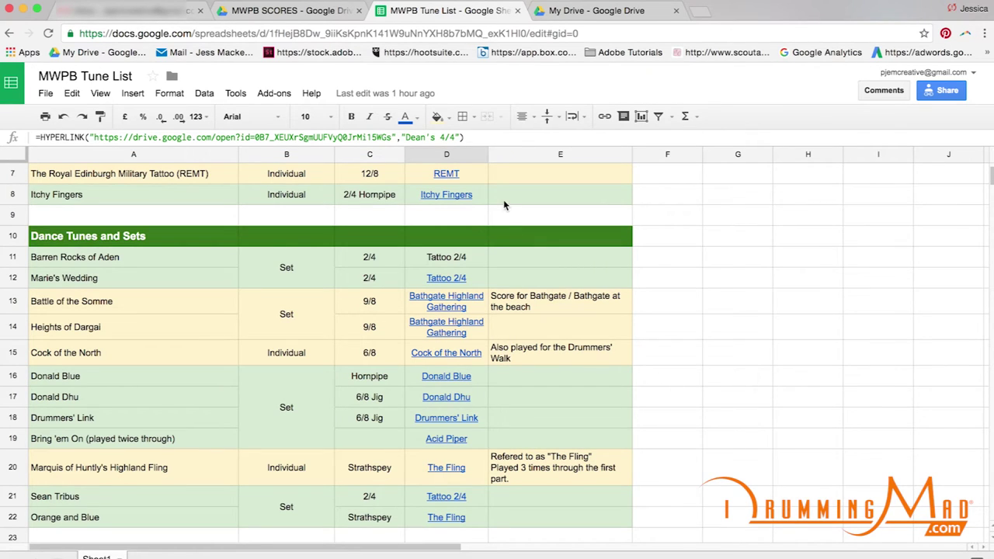
{"action": "scroll", "coordinate": [468, 221], "scroll_direction": "up", "scroll_amount": 4}
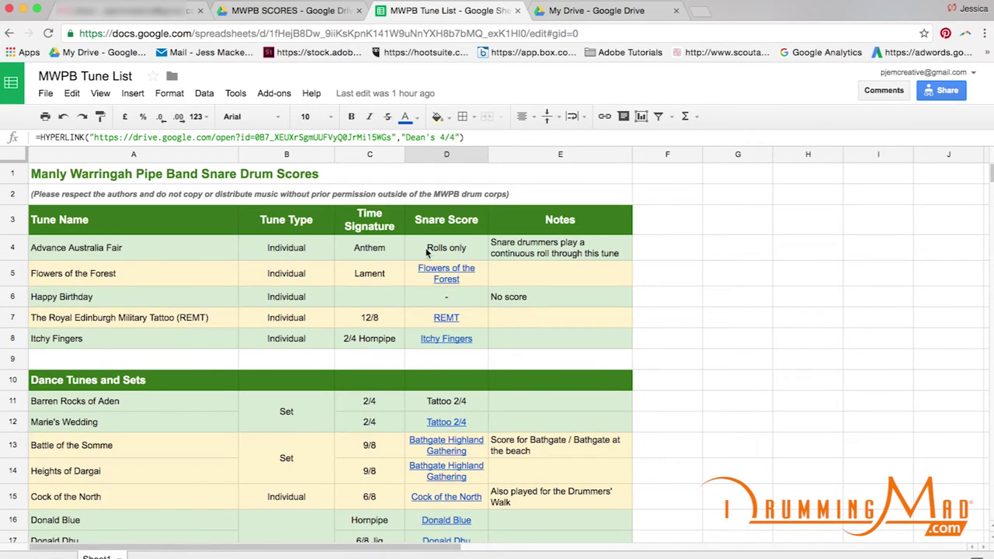
{"action": "mouse_move", "coordinate": [434, 455]}
{"action": "scroll", "coordinate": [383, 332], "scroll_direction": "down", "scroll_amount": 4}
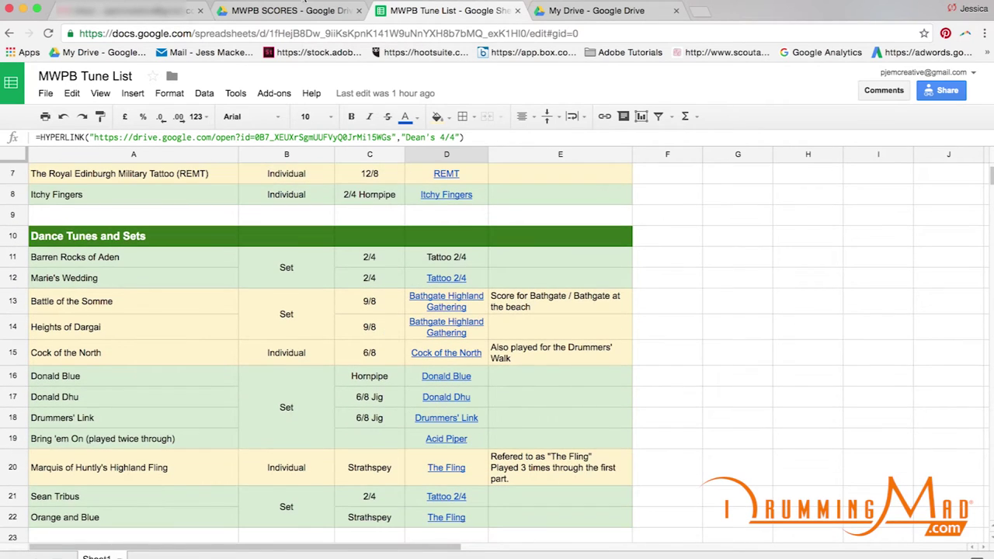
- Switch to the Drive tab showing the MWPB SCORES folder
{"action": "left_click", "coordinate": [292, 11]}
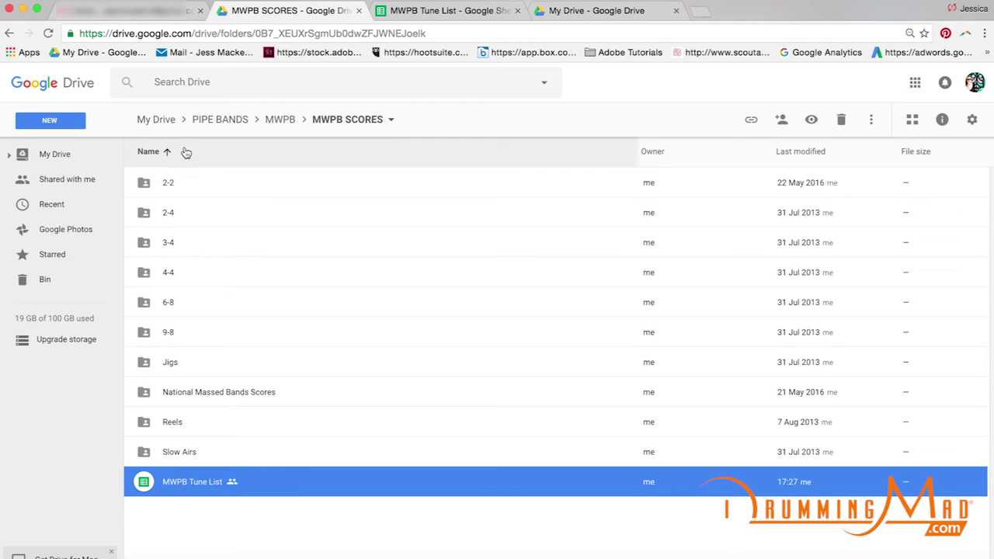
- Open the 2-4 folder, preview the Black Bear - REMT2016 - 2-4.pdf score, then close and deselect it
{"action": "double_click", "coordinate": [146, 213]}
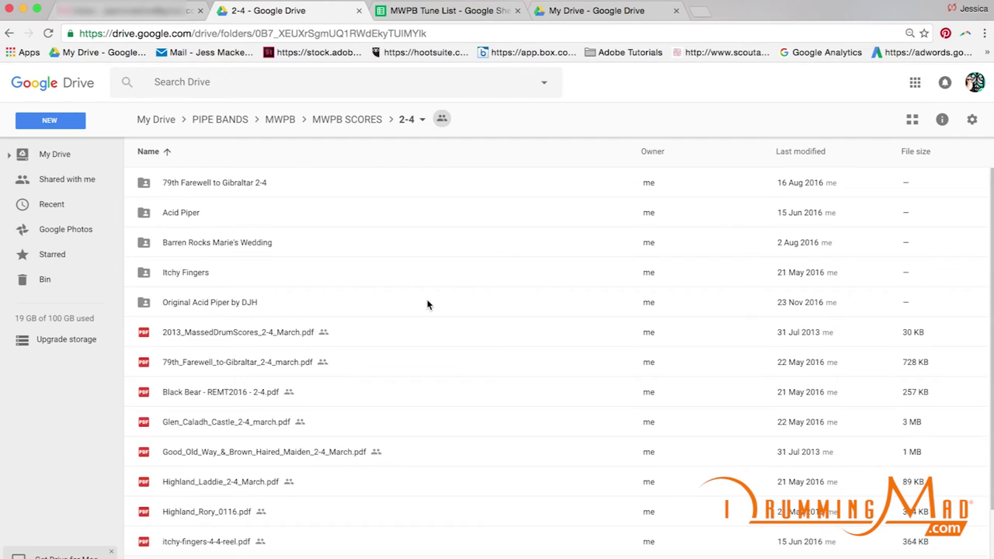
{"action": "scroll", "coordinate": [426, 304], "scroll_direction": "down", "scroll_amount": 2}
{"action": "scroll", "coordinate": [427, 305], "scroll_direction": "down", "scroll_amount": 2}
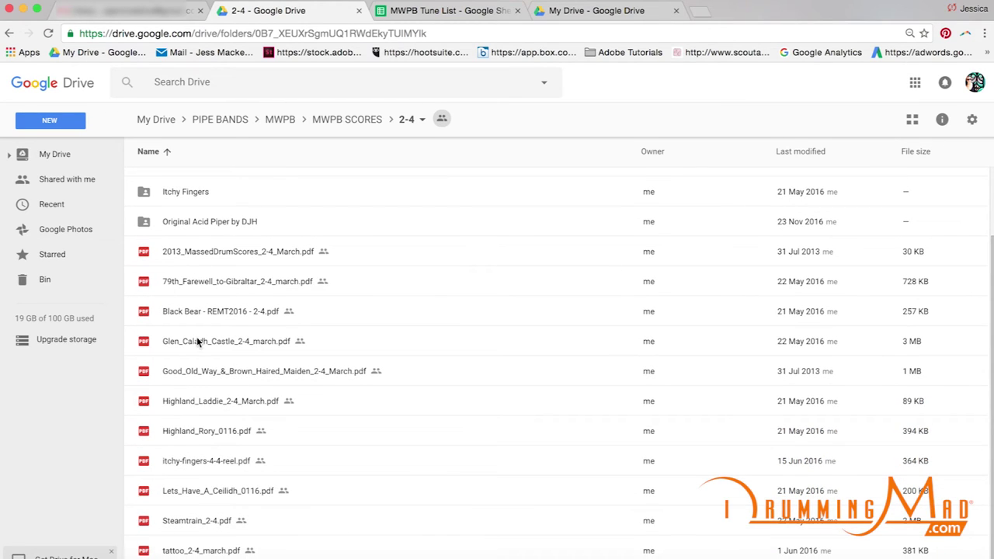
{"action": "double_click", "coordinate": [213, 311]}
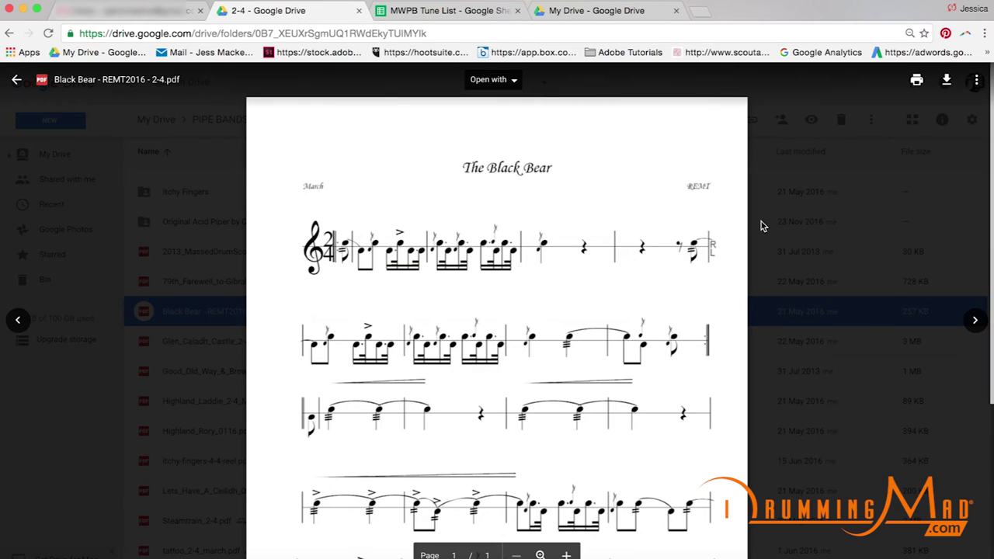
{"action": "scroll", "coordinate": [767, 260], "scroll_direction": "down", "scroll_amount": 4}
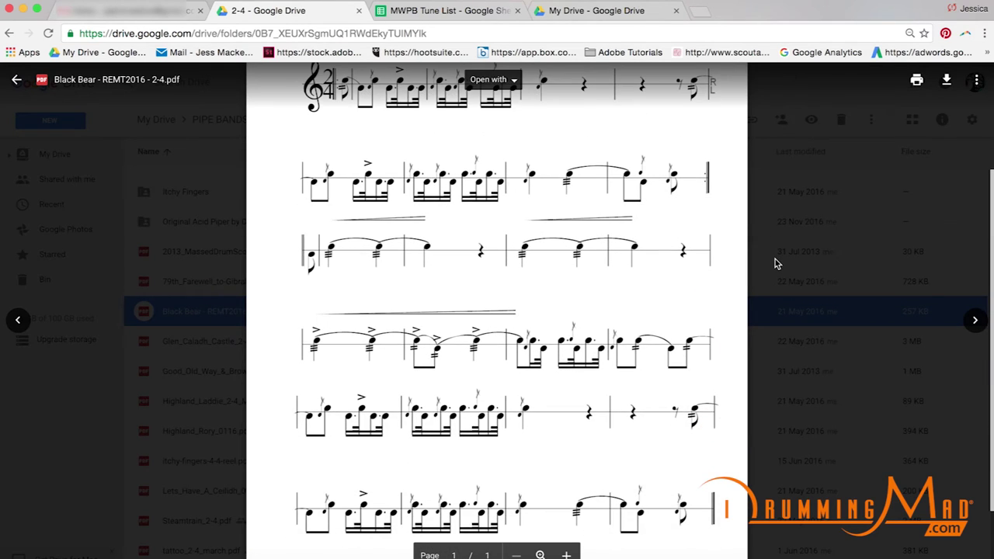
{"action": "left_click", "coordinate": [774, 264]}
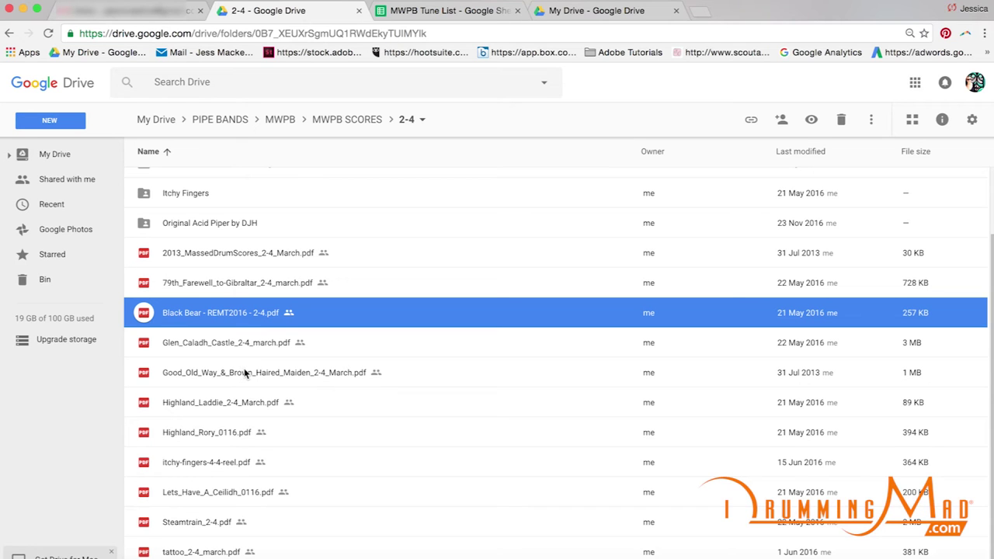
{"action": "scroll", "coordinate": [247, 332], "scroll_direction": "up", "scroll_amount": 3}
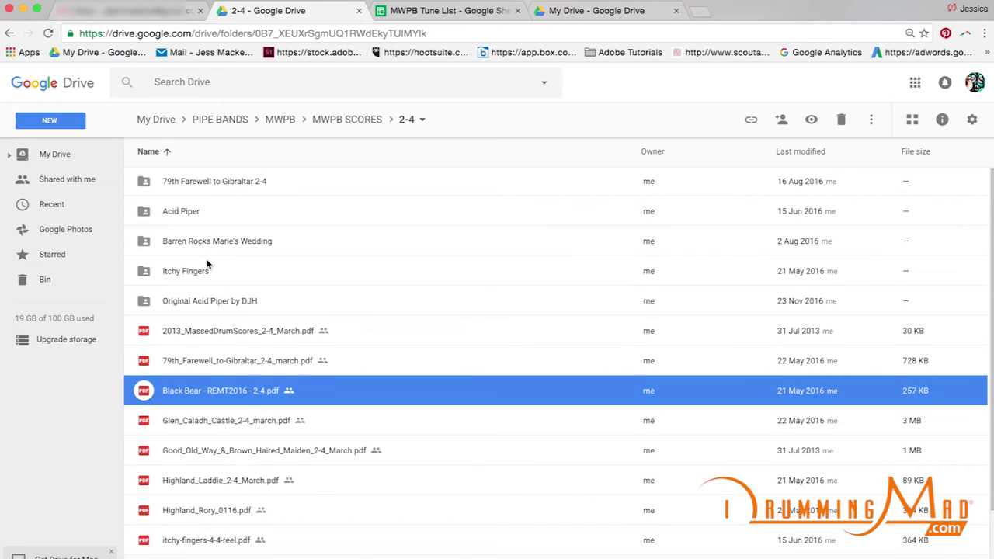
{"action": "key", "text": "Escape"}
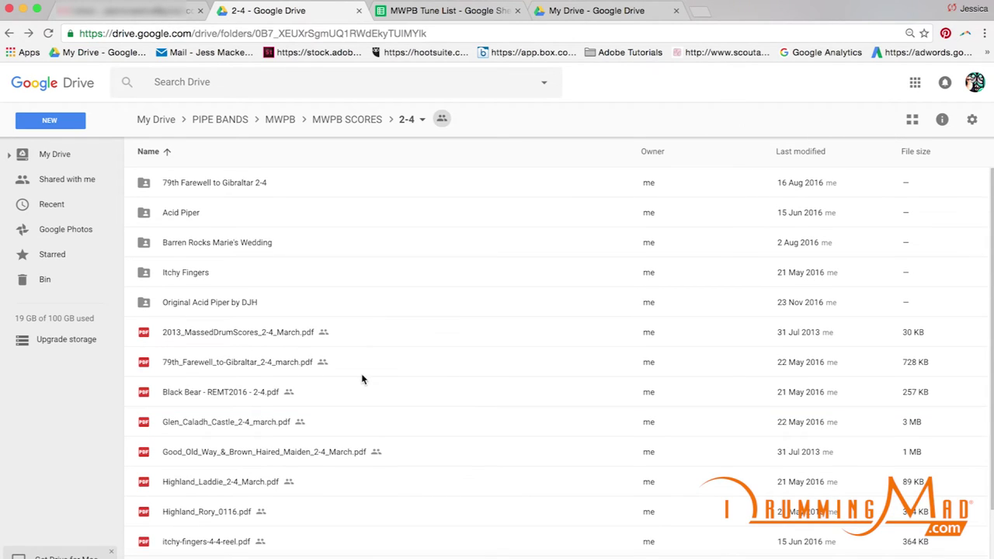
{"action": "scroll", "coordinate": [362, 378], "scroll_direction": "down", "scroll_amount": 2}
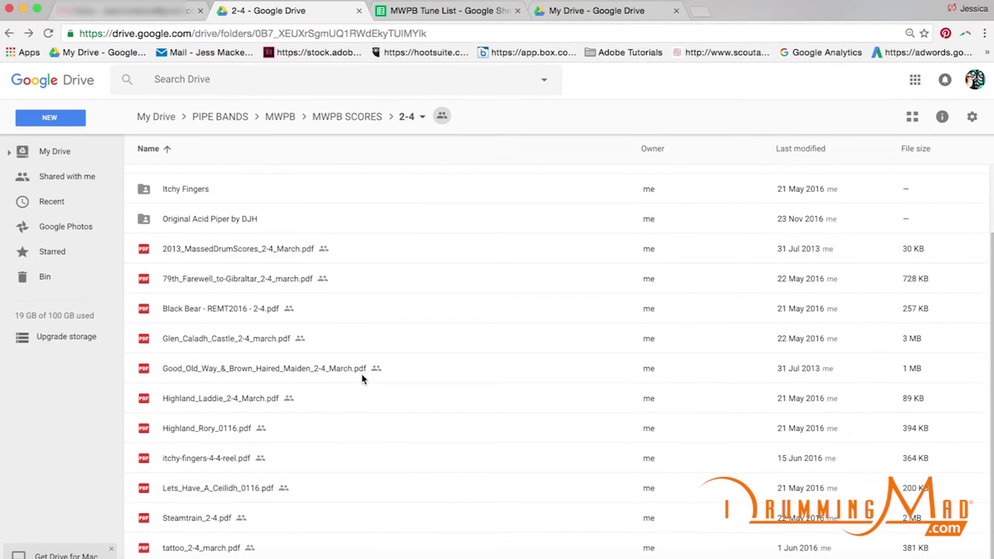
{"action": "scroll", "coordinate": [362, 378], "scroll_direction": "up", "scroll_amount": 2}
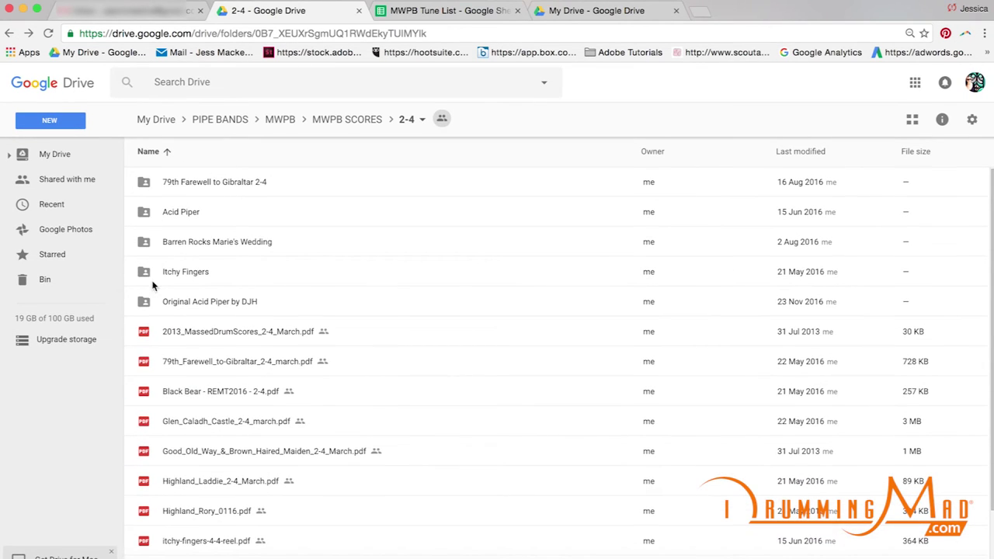
- Open the Barren Rocks Marie's Wedding folder and follow the sheet's D12 Tattoo 2/4 link to it
{"action": "double_click", "coordinate": [200, 240]}
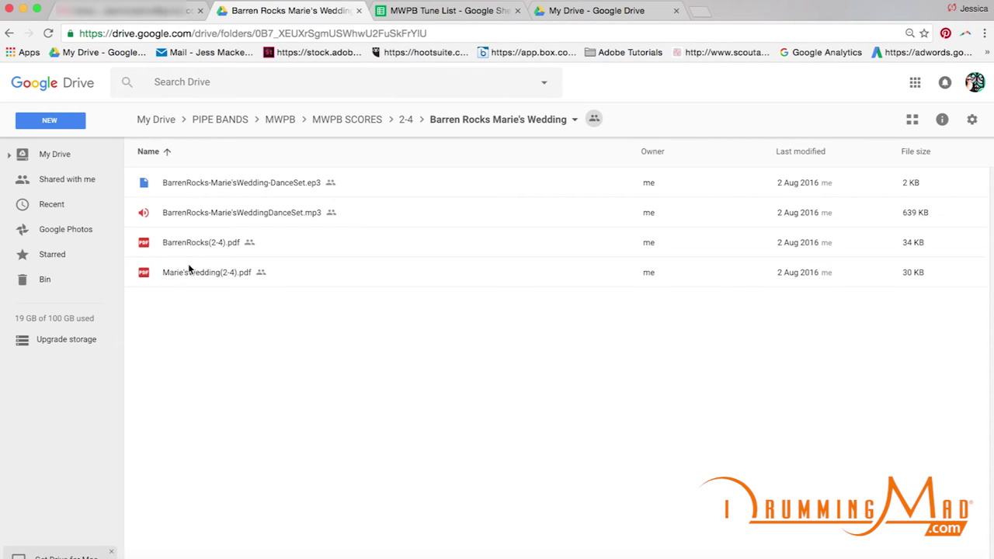
{"action": "left_click", "coordinate": [436, 12]}
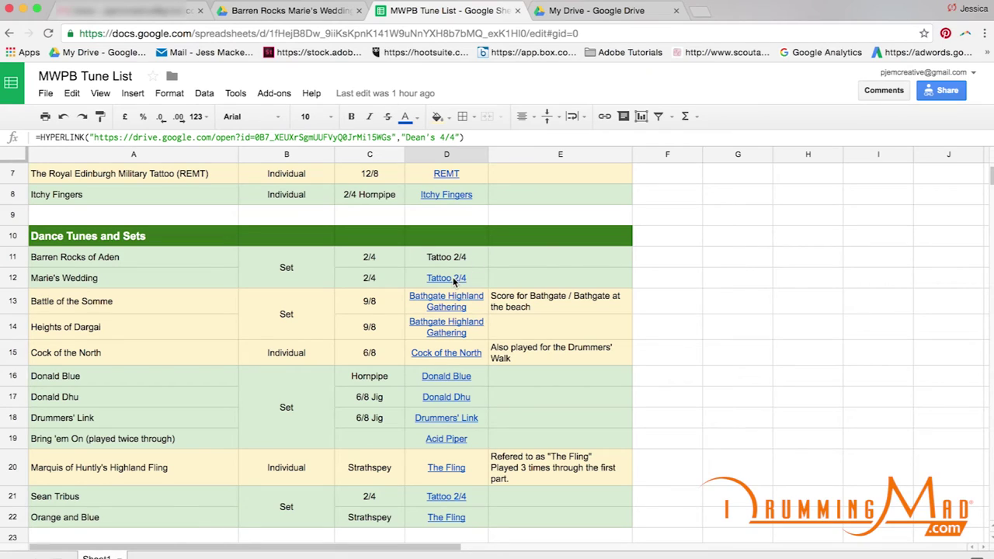
{"action": "left_click", "coordinate": [458, 280]}
{"action": "left_click", "coordinate": [482, 259]}
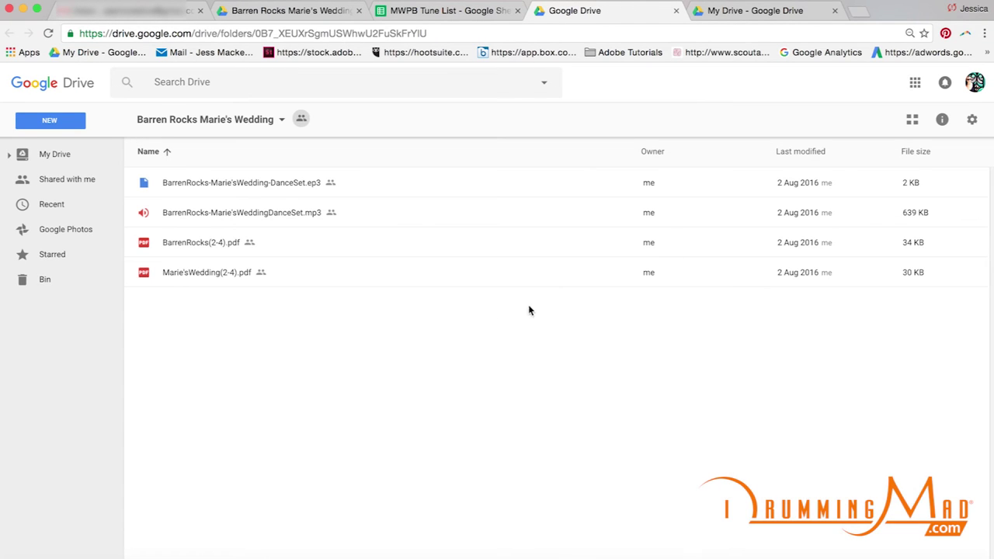
- Preview the BarrenRocks(2-4).pdf score and the dance-set audio, closing each
{"action": "double_click", "coordinate": [195, 247]}
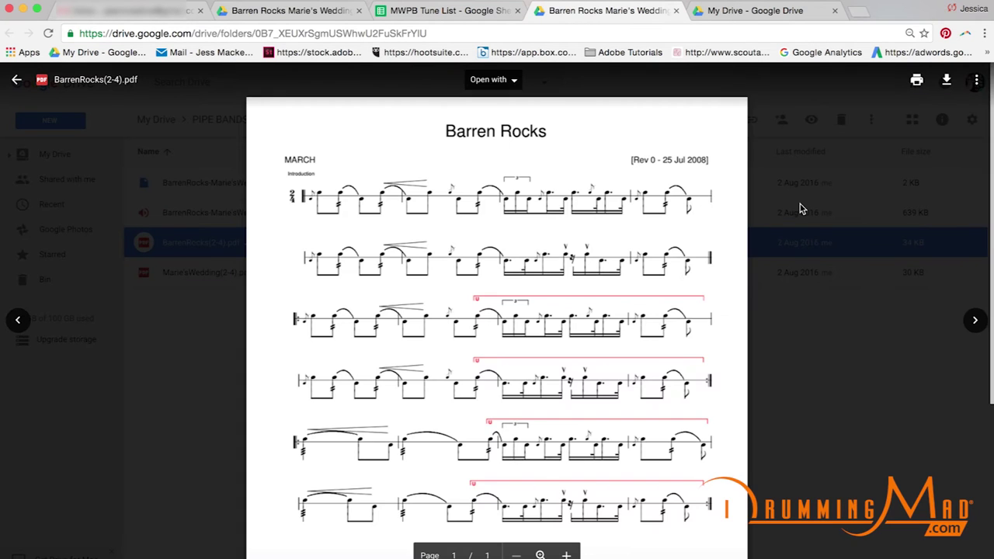
{"action": "left_click", "coordinate": [798, 205]}
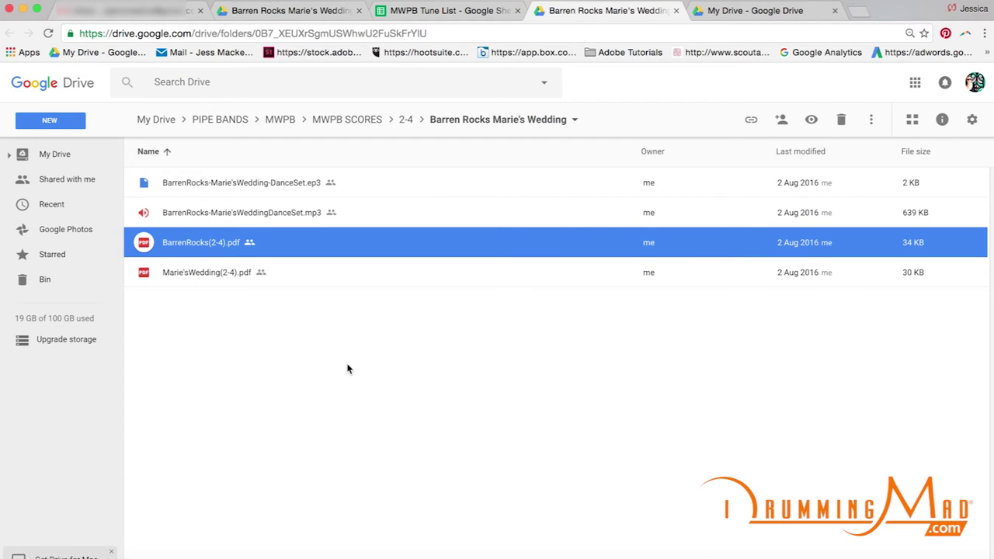
{"action": "double_click", "coordinate": [237, 211]}
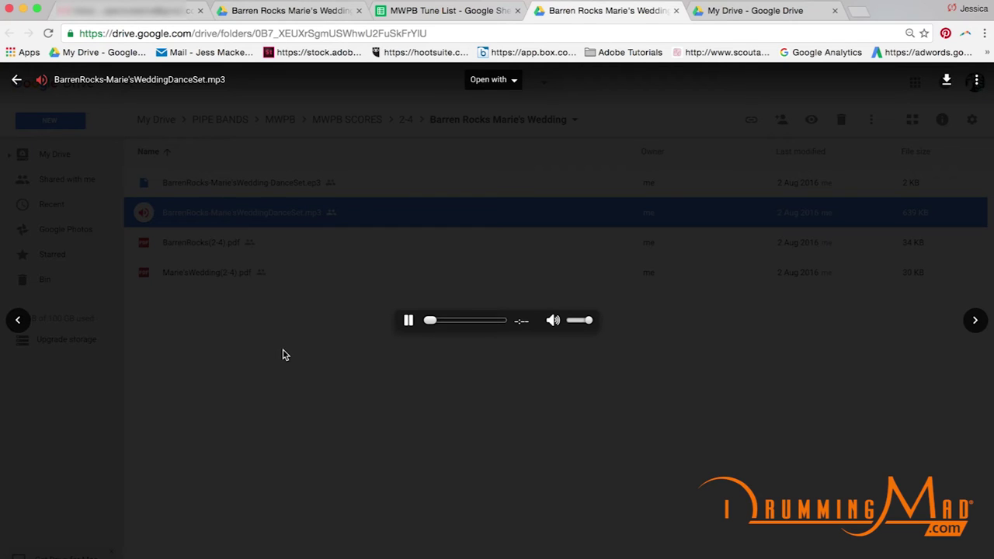
{"action": "left_click", "coordinate": [618, 362]}
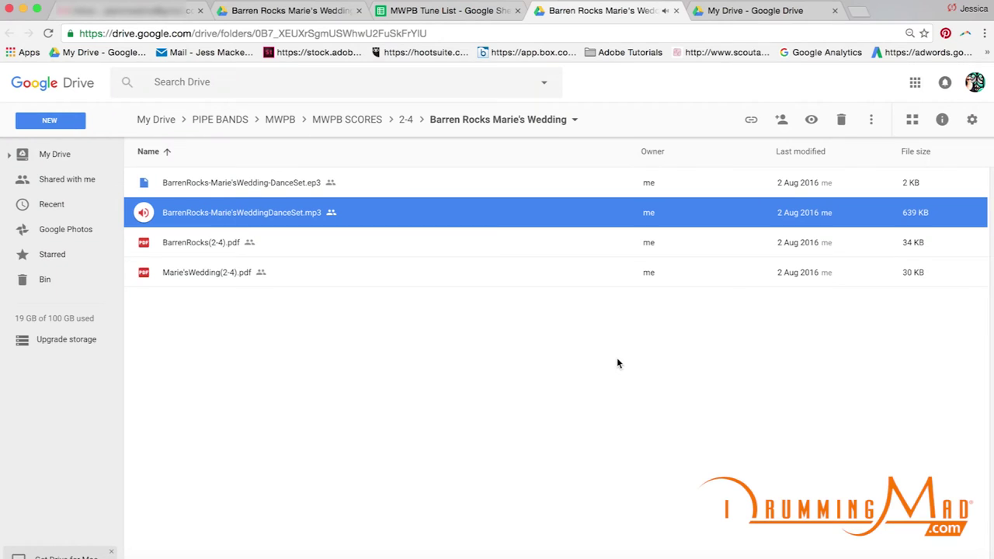
- Revisit the Barren Rocks Marie's Wedding folder via MWPB SCORES and 2-4, then select it
{"action": "left_click", "coordinate": [354, 121]}
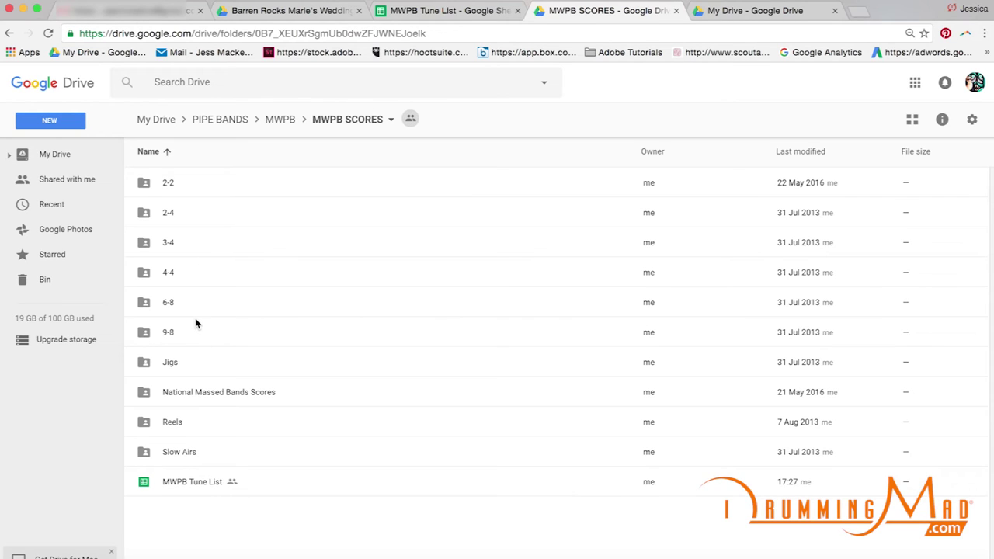
{"action": "double_click", "coordinate": [169, 214]}
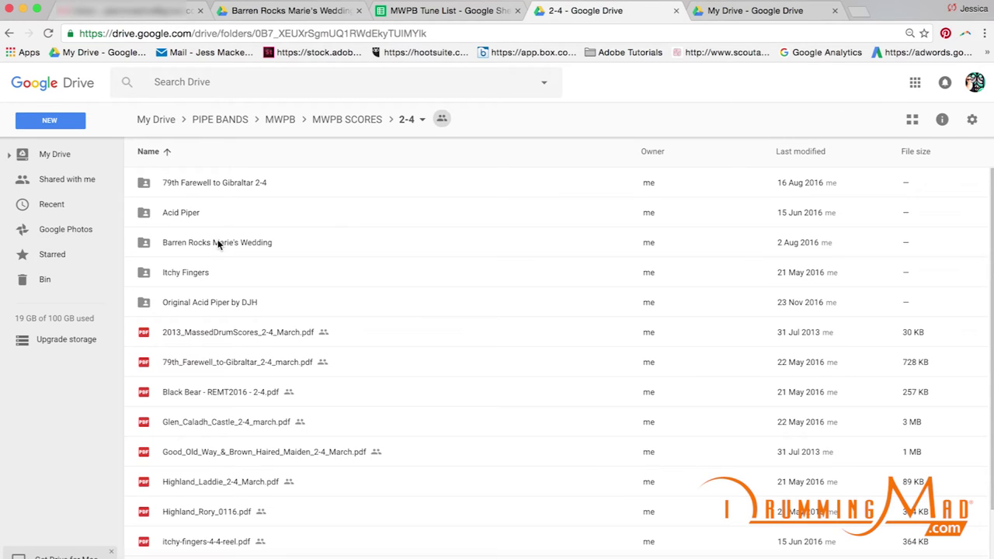
{"action": "double_click", "coordinate": [218, 243]}
{"action": "key", "text": "super+bracketleft"}
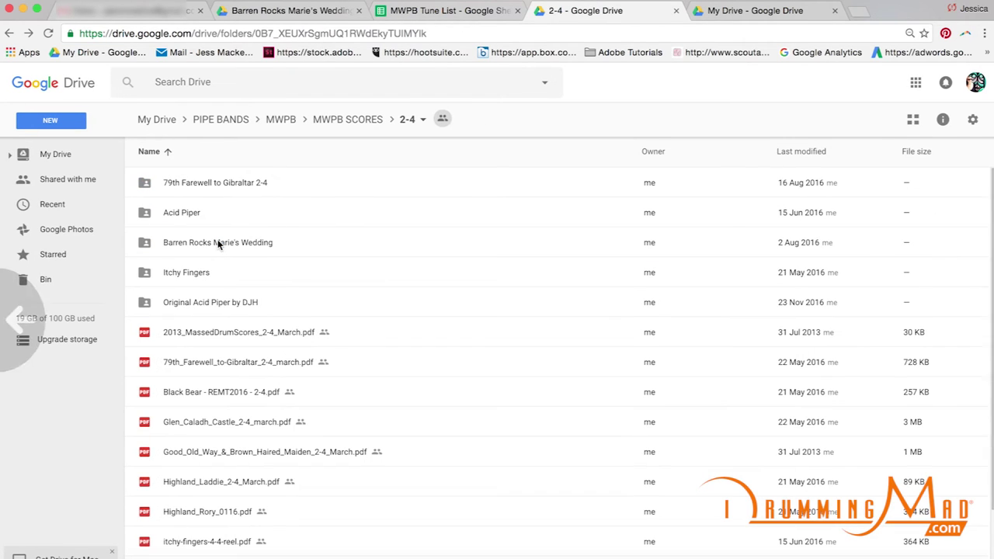
{"action": "left_click", "coordinate": [193, 244]}
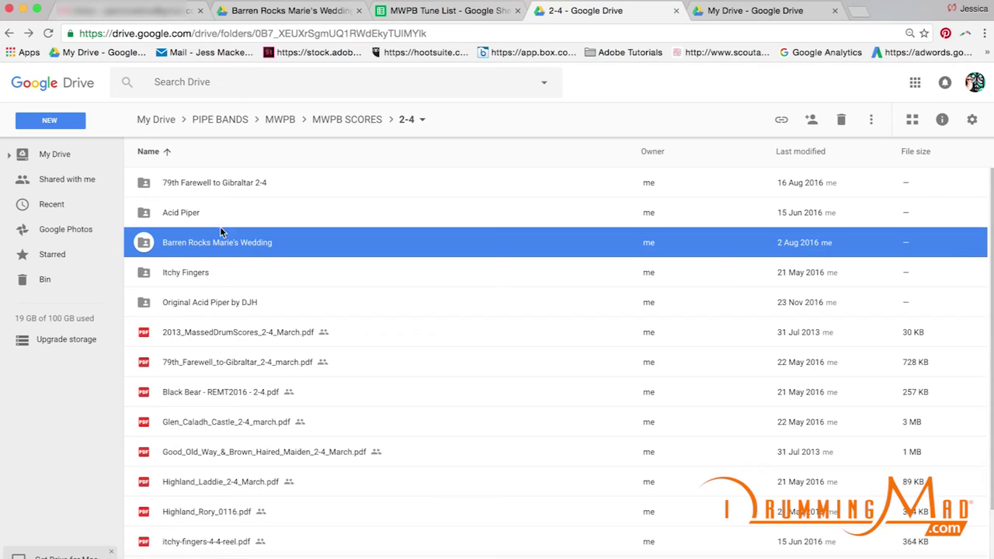
- Compare D12's Tattoo 2/4 hyperlink with plain-text D11 in the tune list, then return to Drive
{"action": "left_click", "coordinate": [411, 14]}
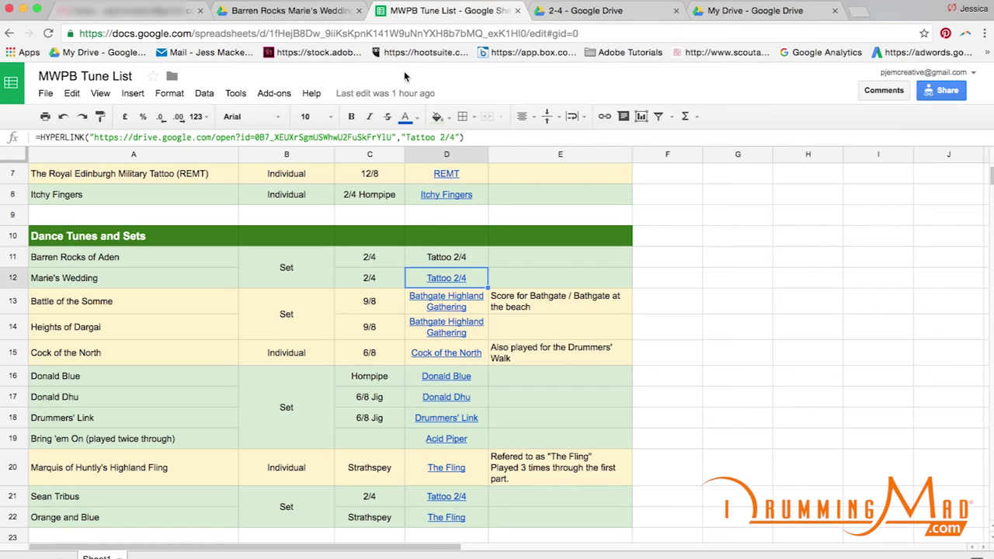
{"action": "left_click", "coordinate": [435, 281]}
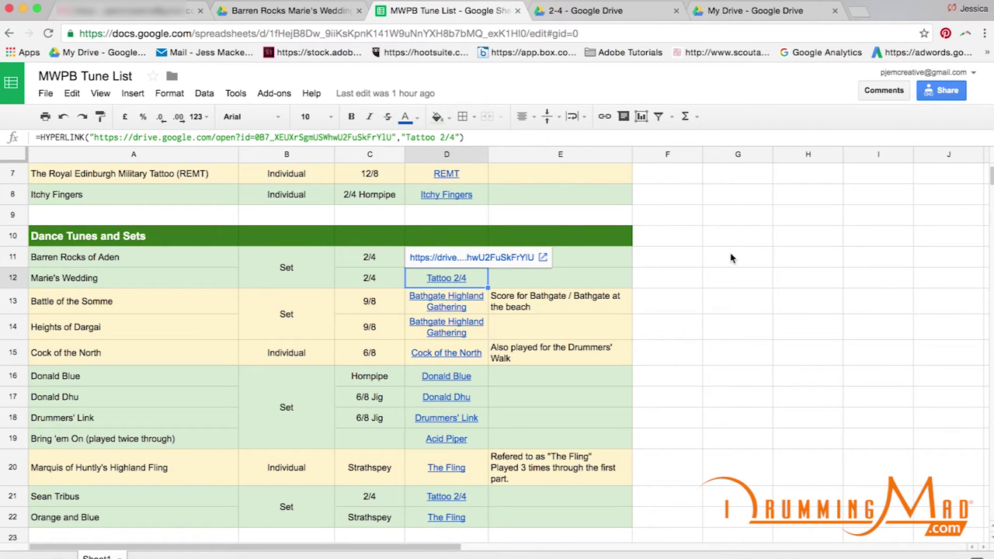
{"action": "left_click", "coordinate": [730, 257]}
{"action": "left_click", "coordinate": [441, 257]}
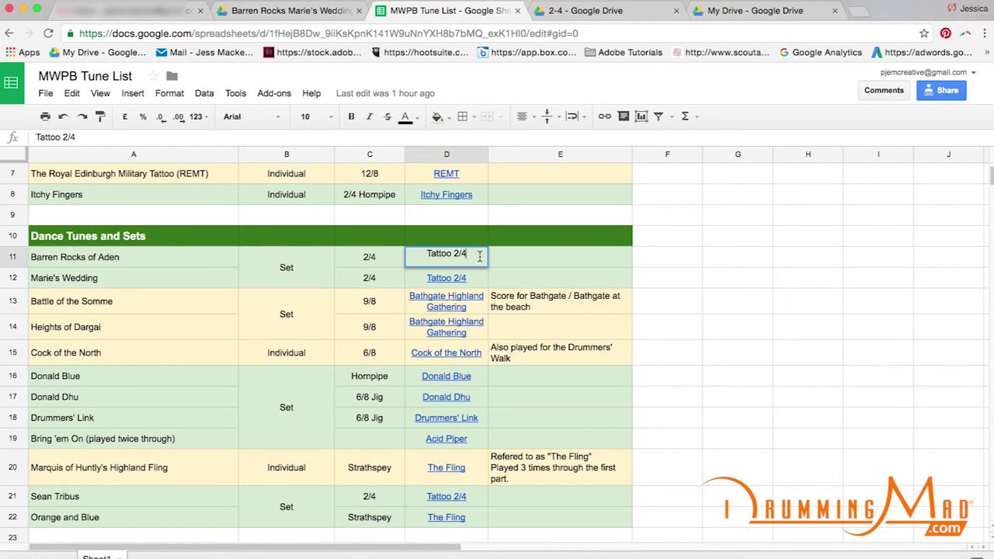
{"action": "left_click", "coordinate": [511, 257]}
{"action": "left_click", "coordinate": [470, 259]}
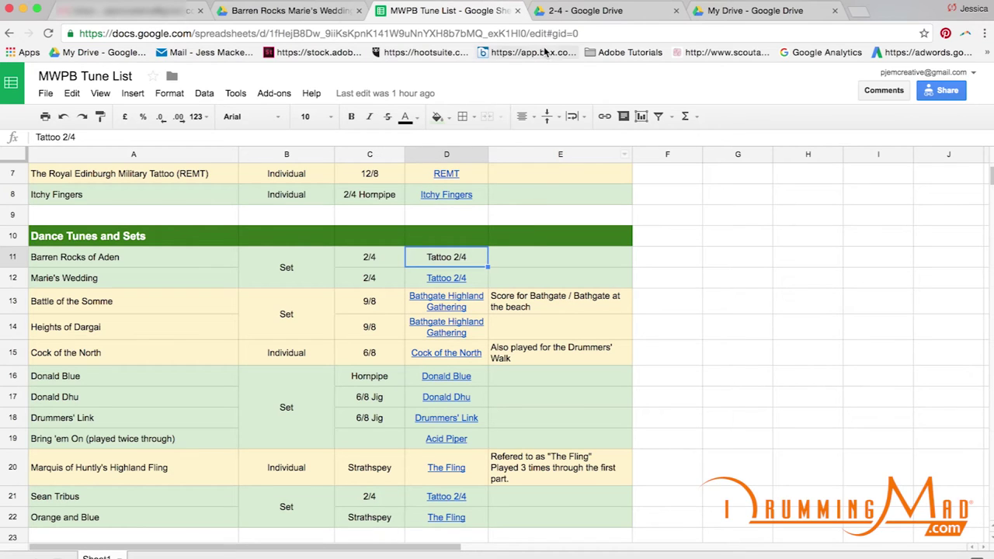
{"action": "left_click", "coordinate": [336, 12]}
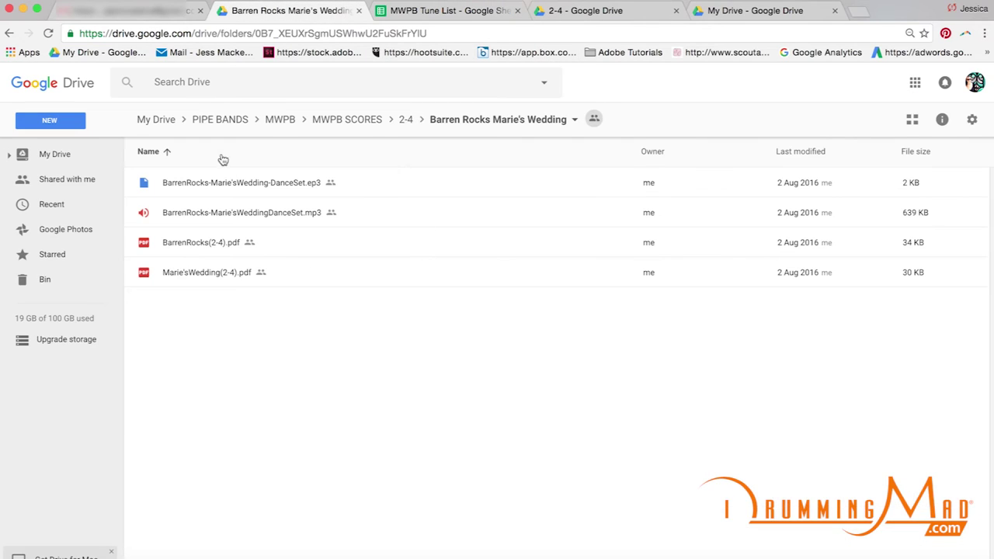
- Turn on link sharing for the Barren Rocks Marie's Wedding folder in 2-4 and copy its URL
{"action": "left_click", "coordinate": [406, 120]}
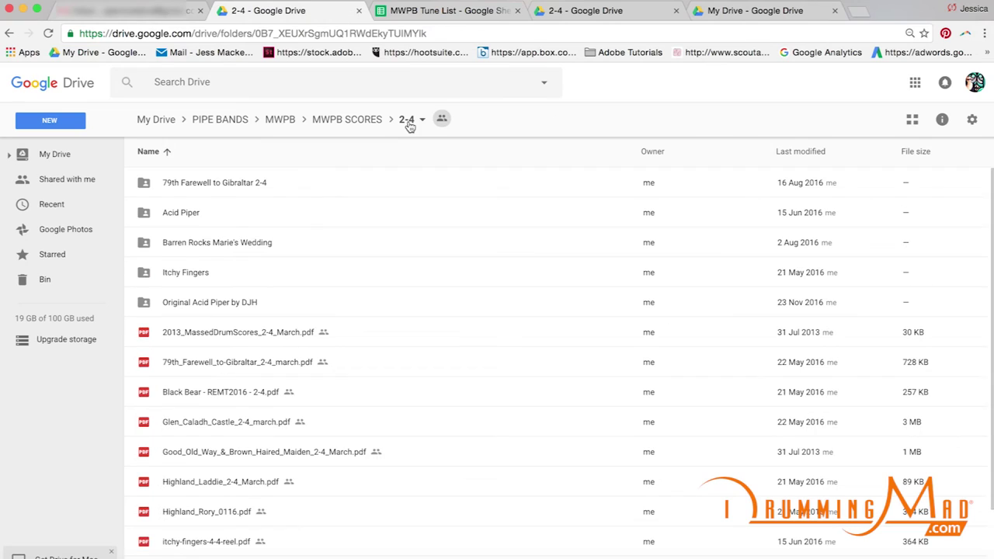
{"action": "left_click", "coordinate": [181, 243]}
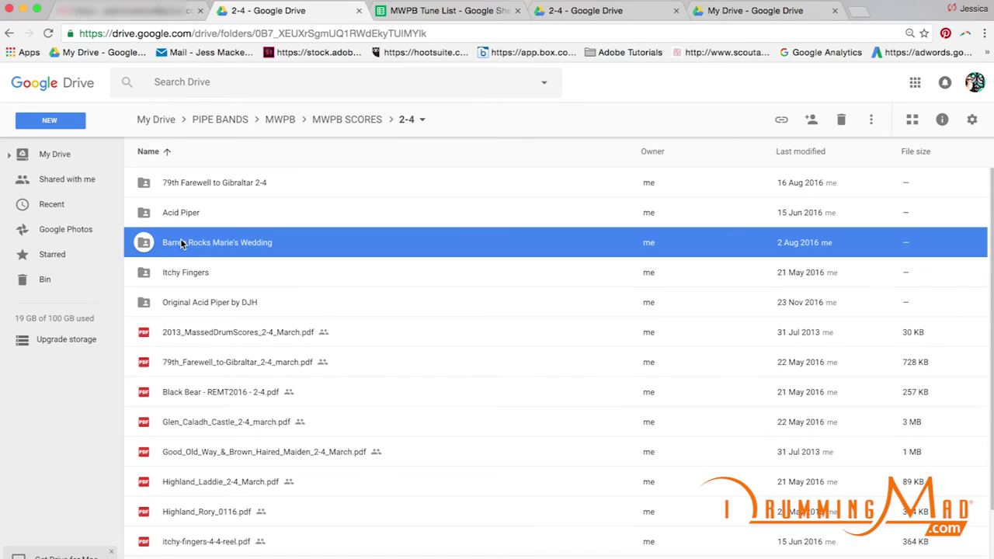
{"action": "left_click", "coordinate": [781, 124]}
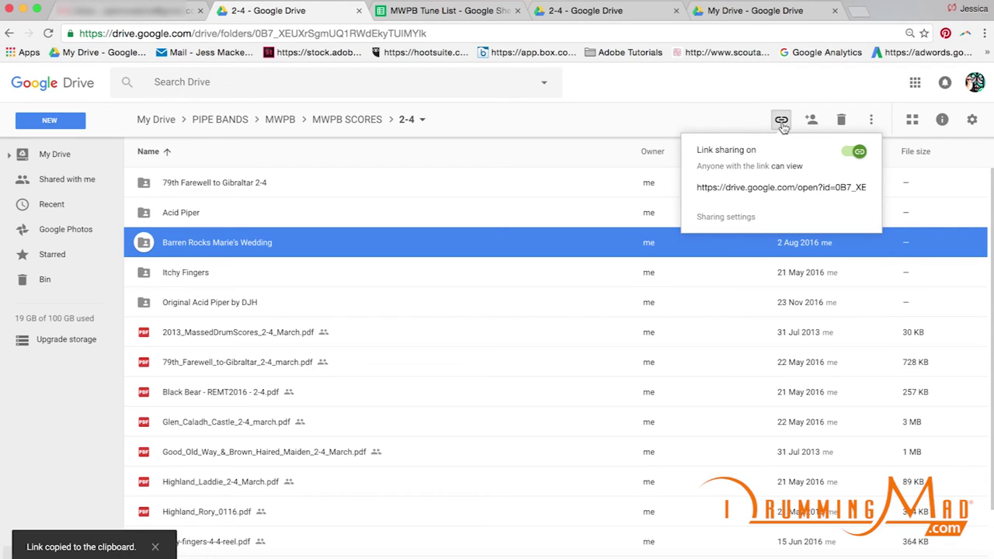
{"action": "left_click", "coordinate": [732, 187]}
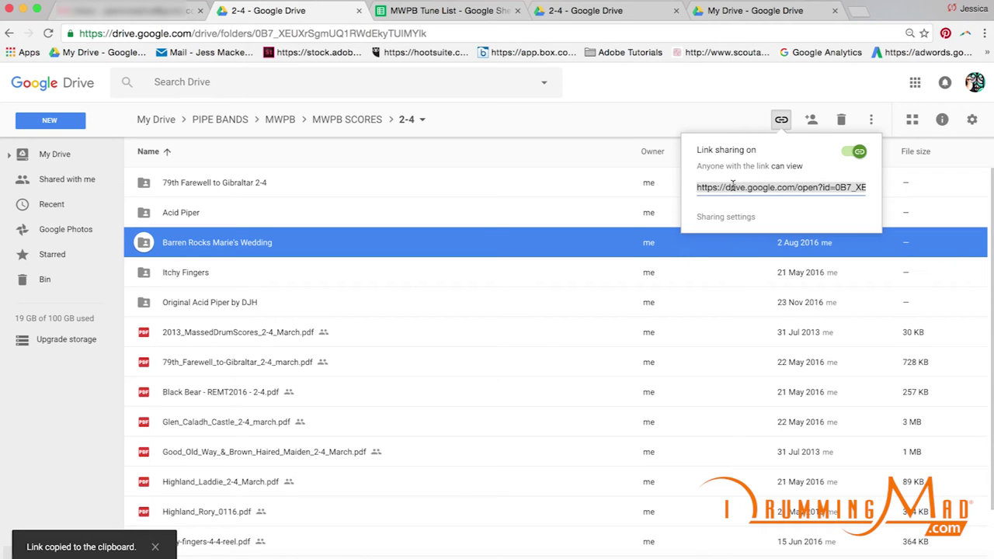
{"action": "left_click", "coordinate": [438, 11]}
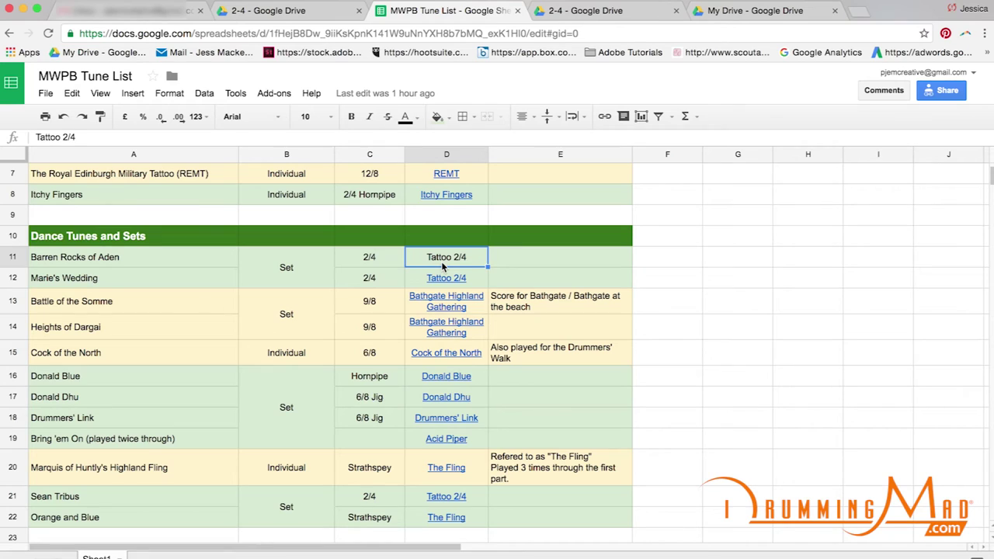
- Hyperlink D11's Tattoo 2/4 entry to the copied Barren Rocks Marie's Wedding folder URL and test it
{"action": "left_click", "coordinate": [603, 117]}
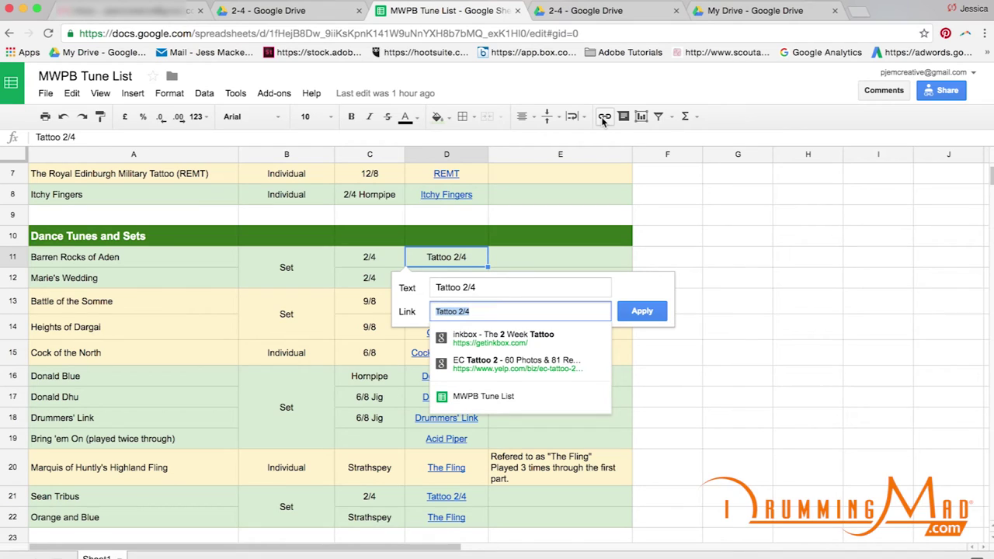
{"action": "key", "text": "super+v"}
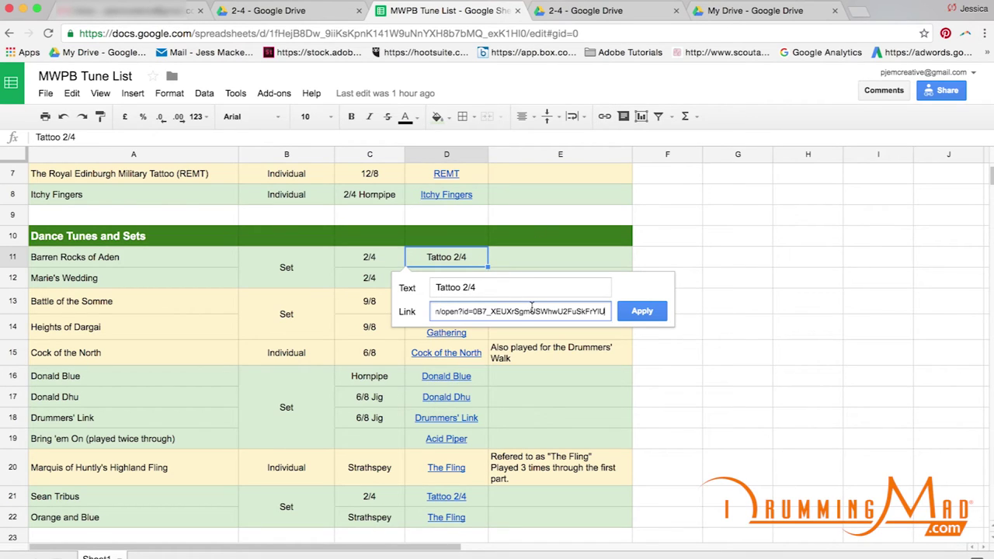
{"action": "left_click", "coordinate": [642, 311]}
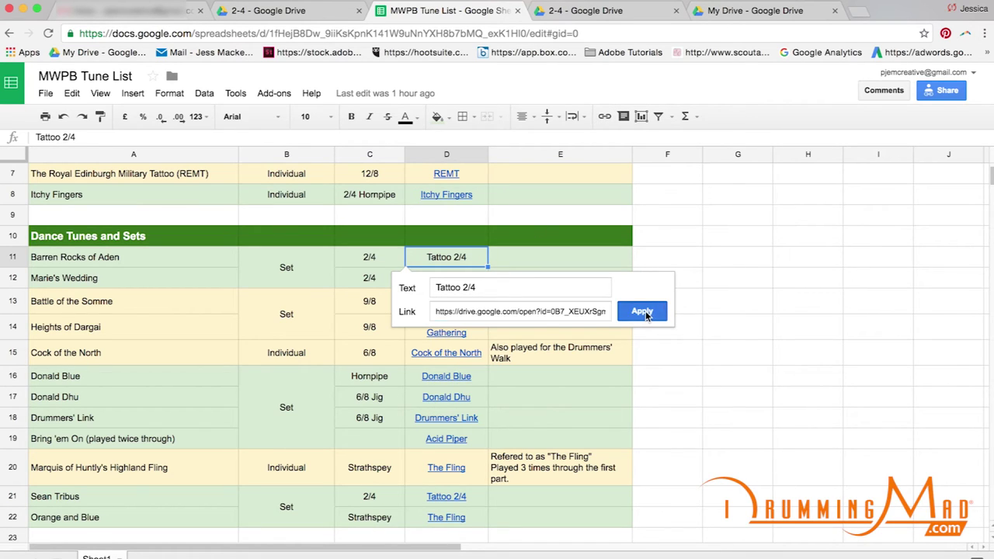
{"action": "left_click", "coordinate": [653, 310]}
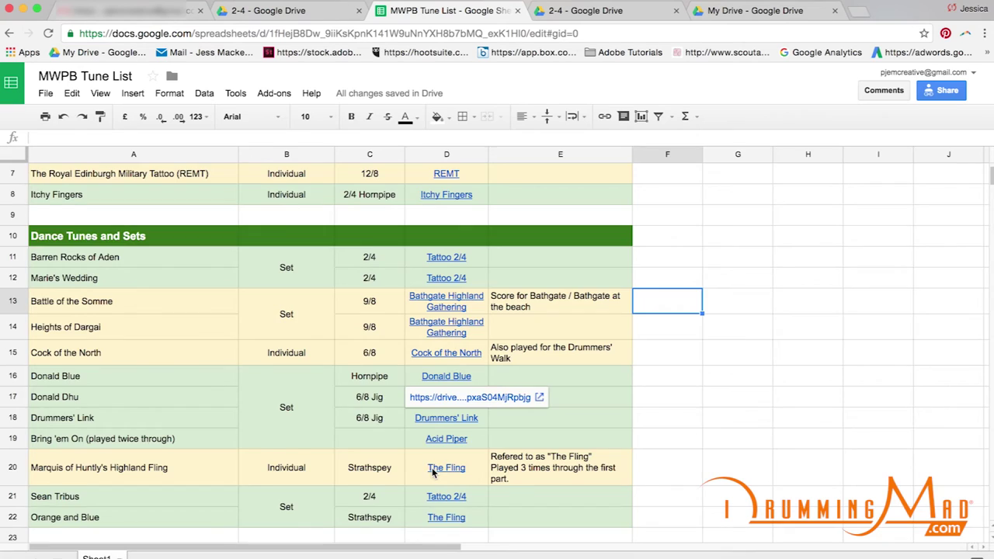
{"action": "scroll", "coordinate": [431, 467], "scroll_direction": "down", "scroll_amount": 5}
{"action": "scroll", "coordinate": [432, 467], "scroll_direction": "up", "scroll_amount": 3}
{"action": "scroll", "coordinate": [433, 473], "scroll_direction": "up", "scroll_amount": 1}
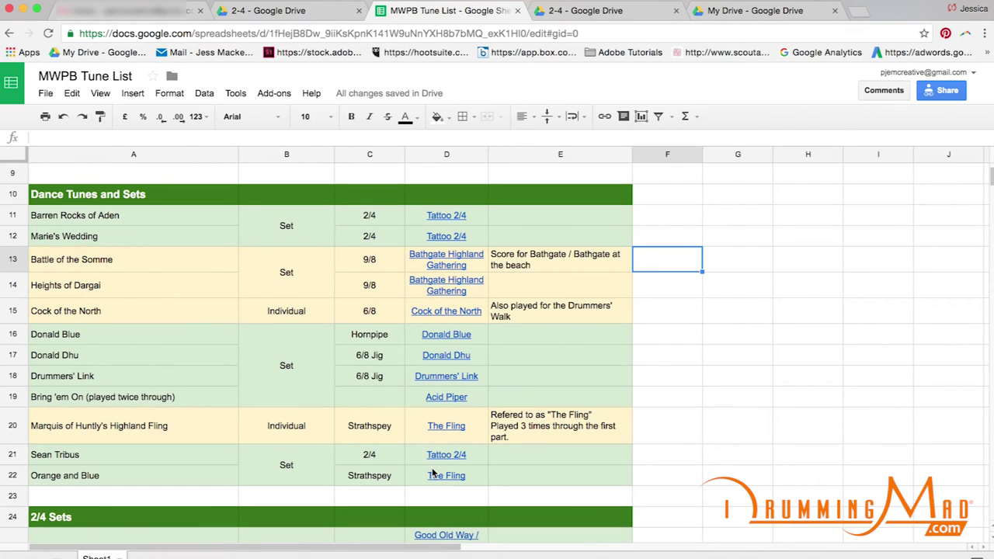
{"action": "left_click", "coordinate": [444, 215]}
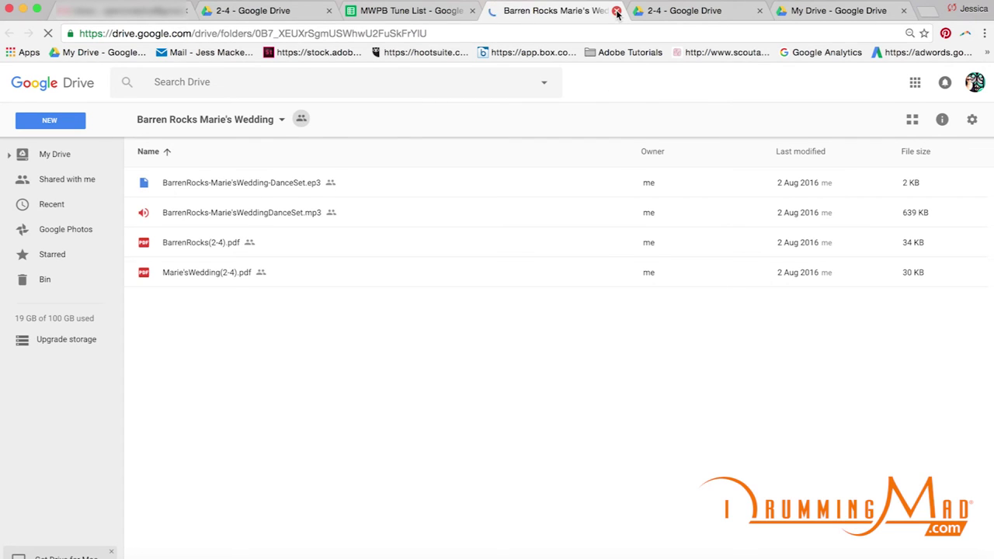
- Close the extra Barren Rocks folder tab opened by testing the D11 link
{"action": "left_click", "coordinate": [617, 13]}
{"action": "scroll", "coordinate": [375, 294], "scroll_direction": "up", "scroll_amount": 2}
{"action": "right_click", "coordinate": [375, 271]}
{"action": "left_click", "coordinate": [654, 300]}
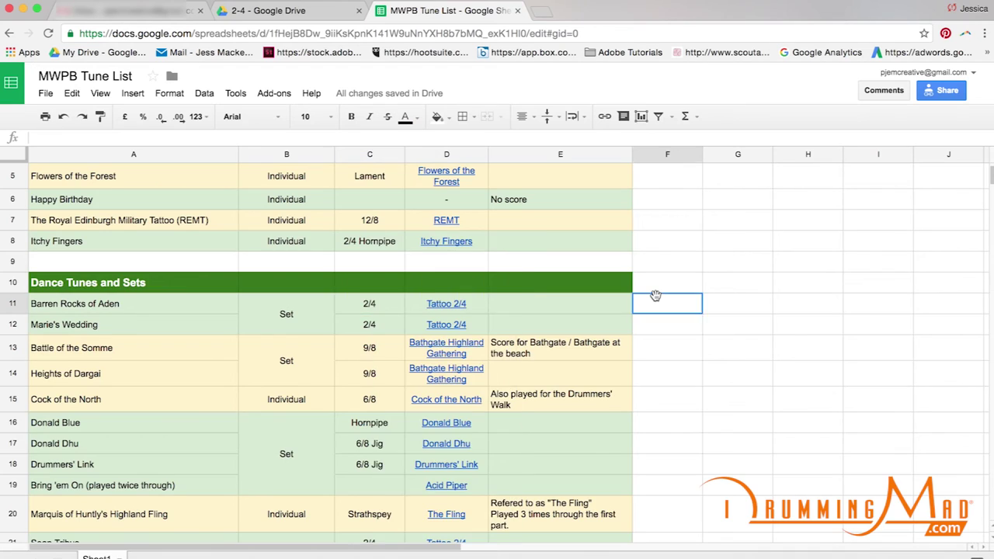
{"action": "scroll", "coordinate": [654, 300], "scroll_direction": "up", "scroll_amount": 3}
- Move the remaining Drive tab from 2-4 up into MWPB SCORES, then return to the sheet
{"action": "left_click", "coordinate": [302, 9]}
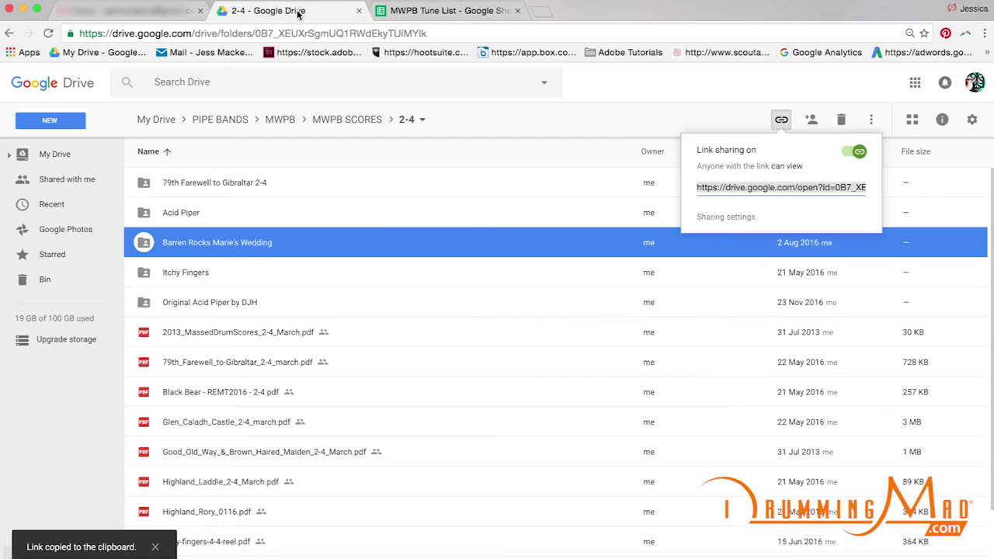
{"action": "scroll", "coordinate": [250, 432], "scroll_direction": "down", "scroll_amount": 3}
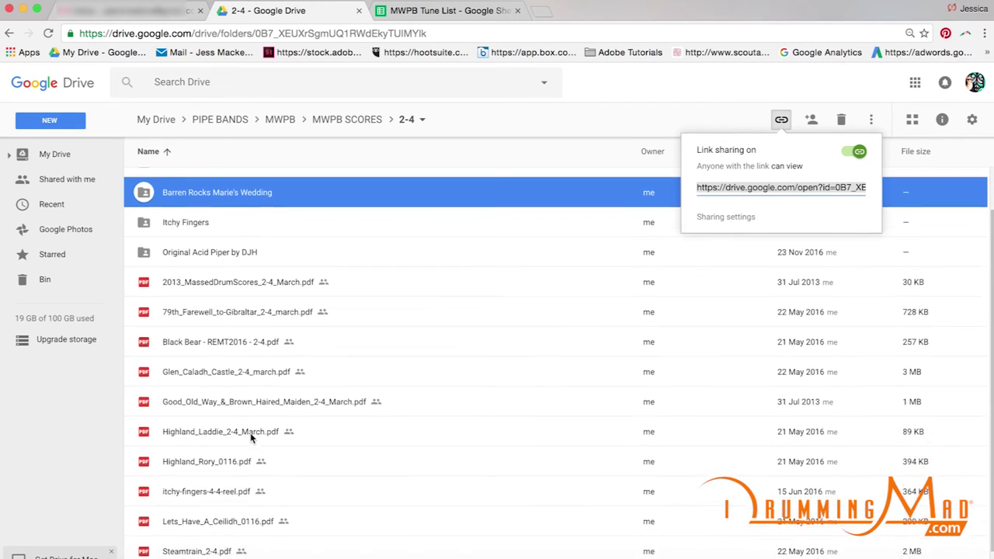
{"action": "left_click", "coordinate": [289, 120]}
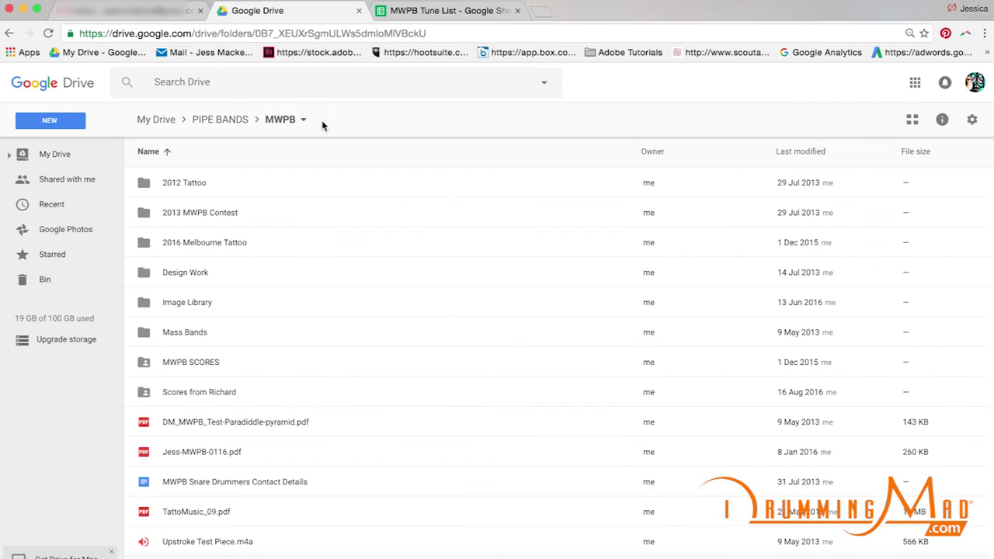
{"action": "left_click", "coordinate": [171, 365]}
{"action": "double_click", "coordinate": [171, 361]}
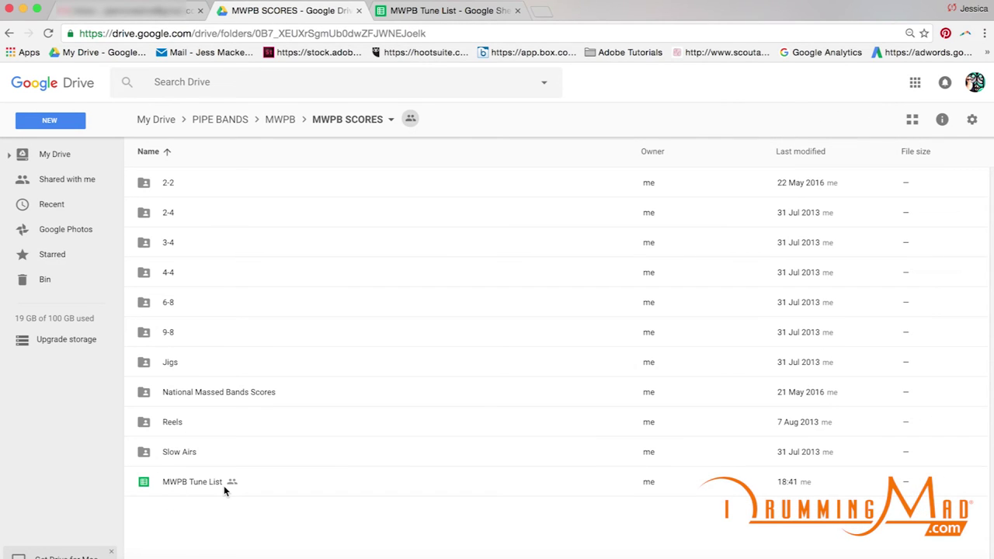
{"action": "left_click", "coordinate": [388, 14]}
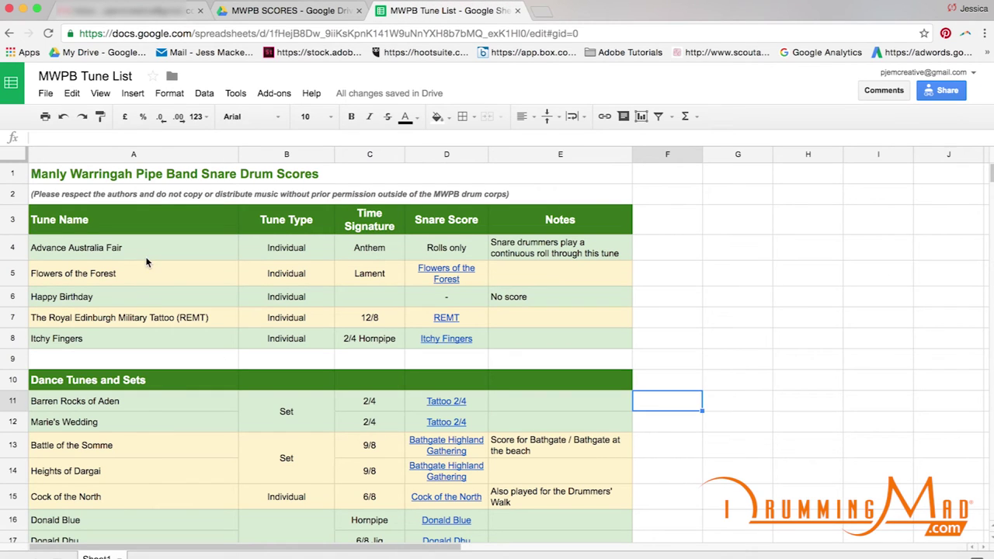
- Scroll through the tune list reviewing its score links, then return to the MWPB SCORES Drive folder
{"action": "scroll", "coordinate": [147, 473], "scroll_direction": "down", "scroll_amount": 4}
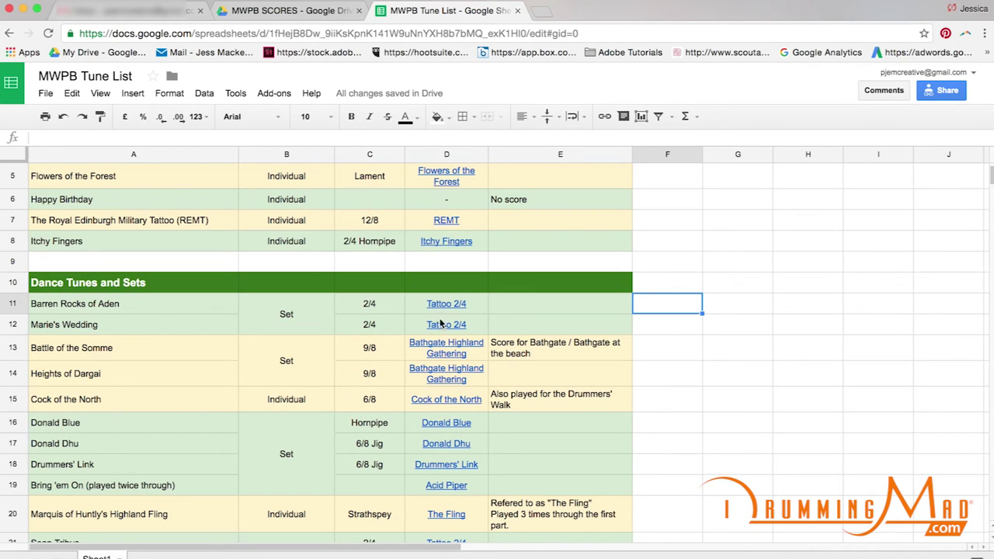
{"action": "scroll", "coordinate": [440, 322], "scroll_direction": "down", "scroll_amount": 2}
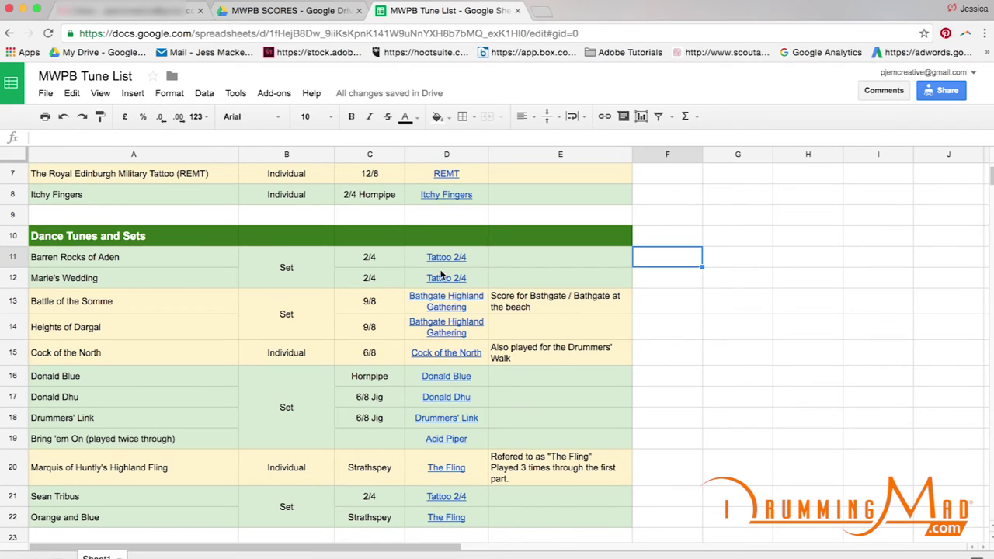
{"action": "mouse_move", "coordinate": [503, 427]}
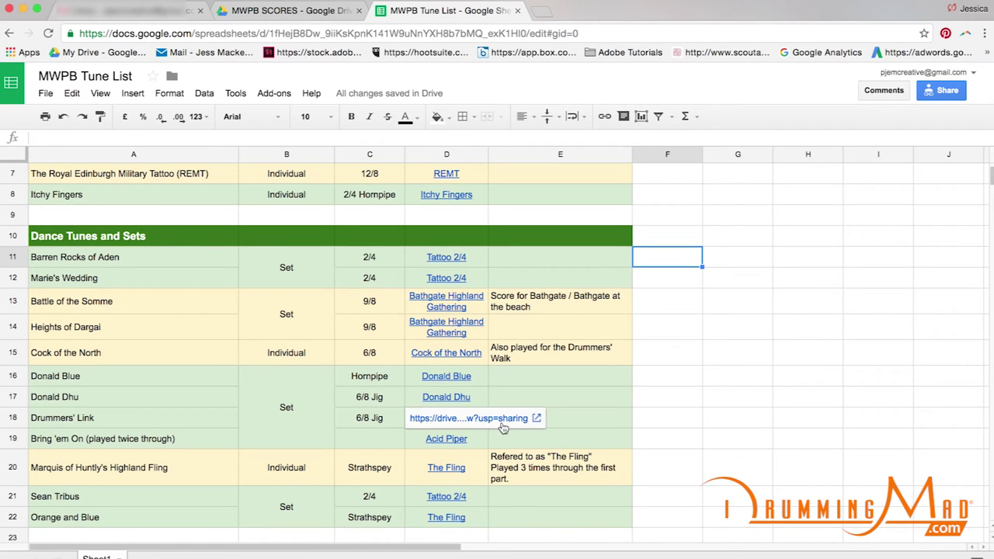
{"action": "left_click", "coordinate": [308, 10]}
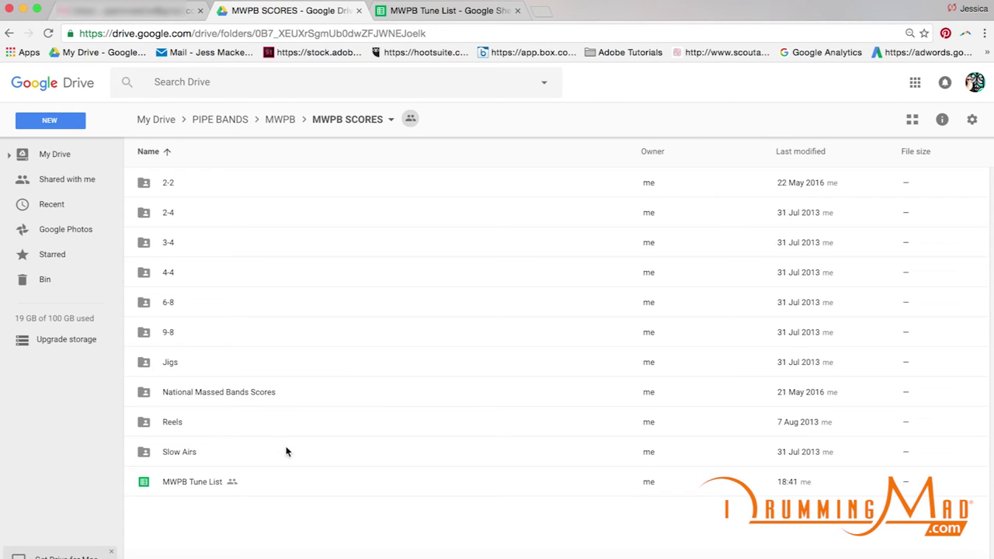
- From the MWPB folder, open MWPB SCORES sharing settings and select its anyone-with-link view URL
{"action": "left_click", "coordinate": [282, 119]}
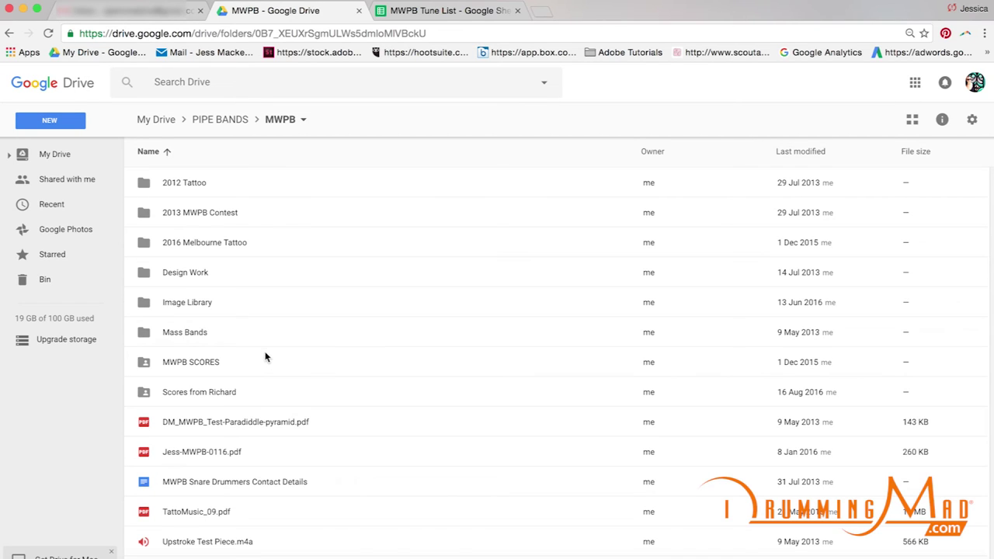
{"action": "left_click", "coordinate": [200, 362]}
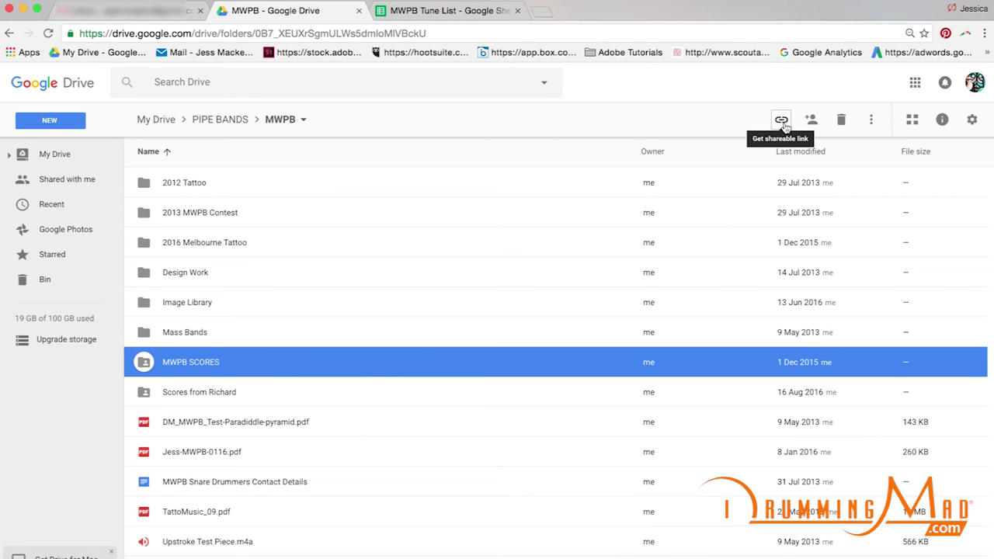
{"action": "right_click", "coordinate": [265, 364]}
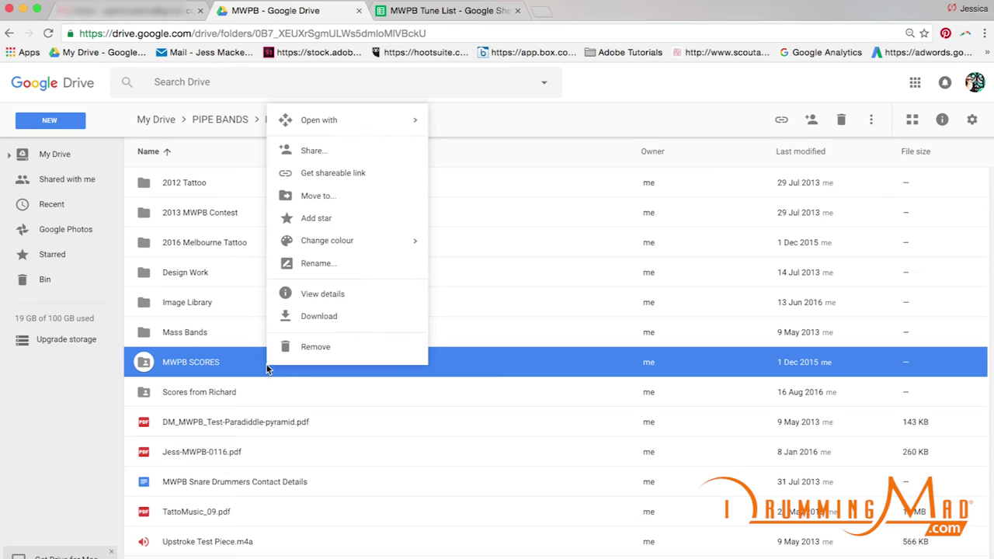
{"action": "left_click", "coordinate": [327, 152]}
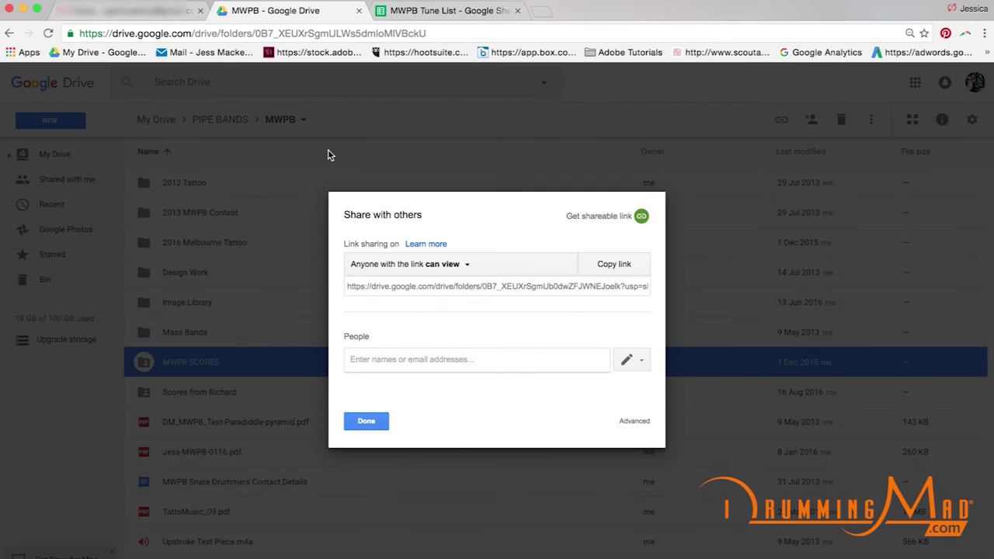
{"action": "left_click", "coordinate": [453, 287]}
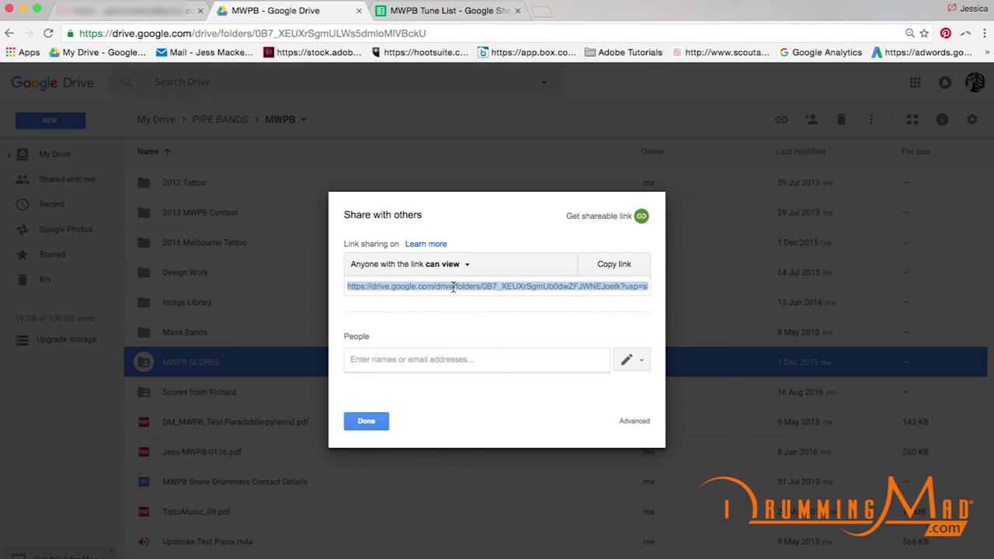
{"action": "left_click", "coordinate": [377, 420]}
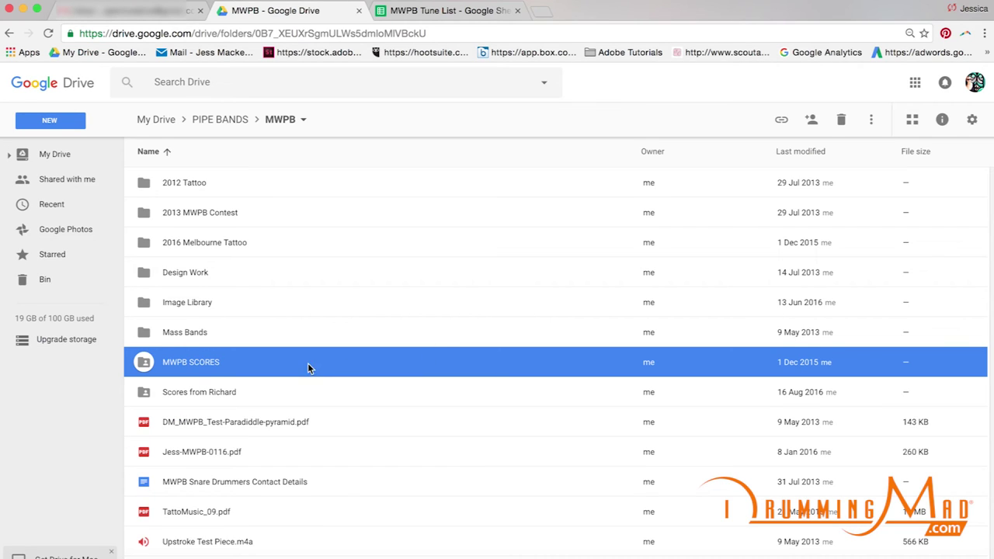
- Inside MWPB SCORES, open the MWPB Tune List's sharing settings and select its view-only link
{"action": "double_click", "coordinate": [209, 362]}
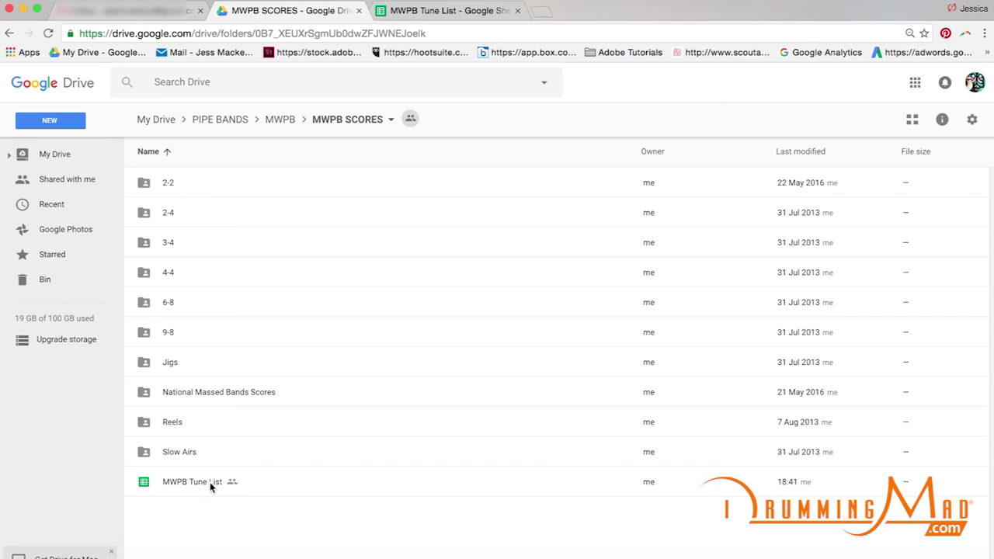
{"action": "left_click", "coordinate": [209, 484]}
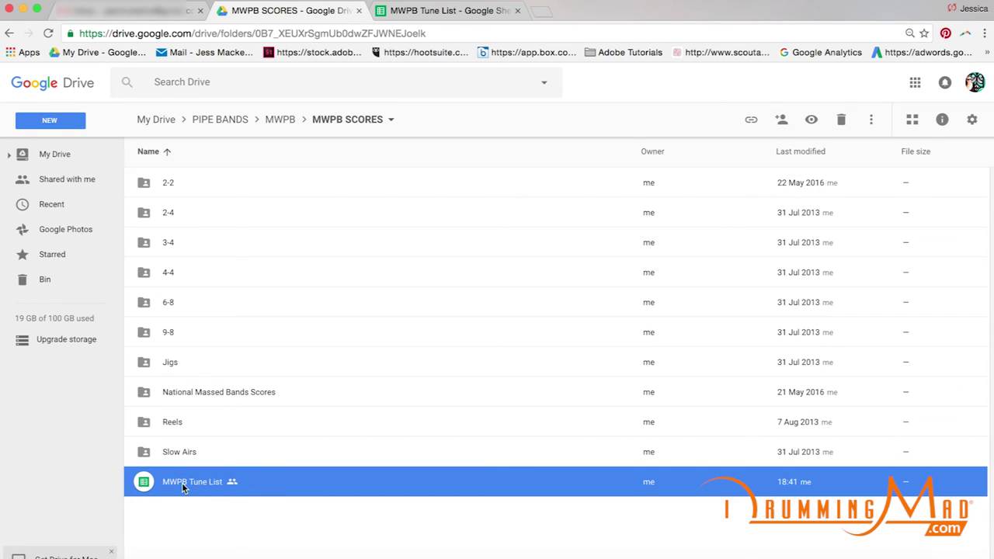
{"action": "right_click", "coordinate": [293, 486]}
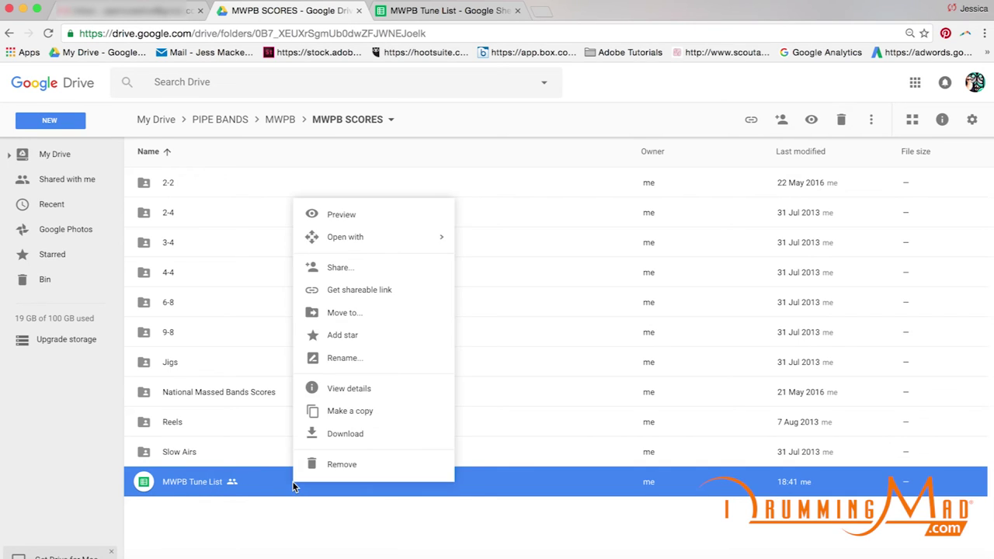
{"action": "left_click", "coordinate": [352, 270]}
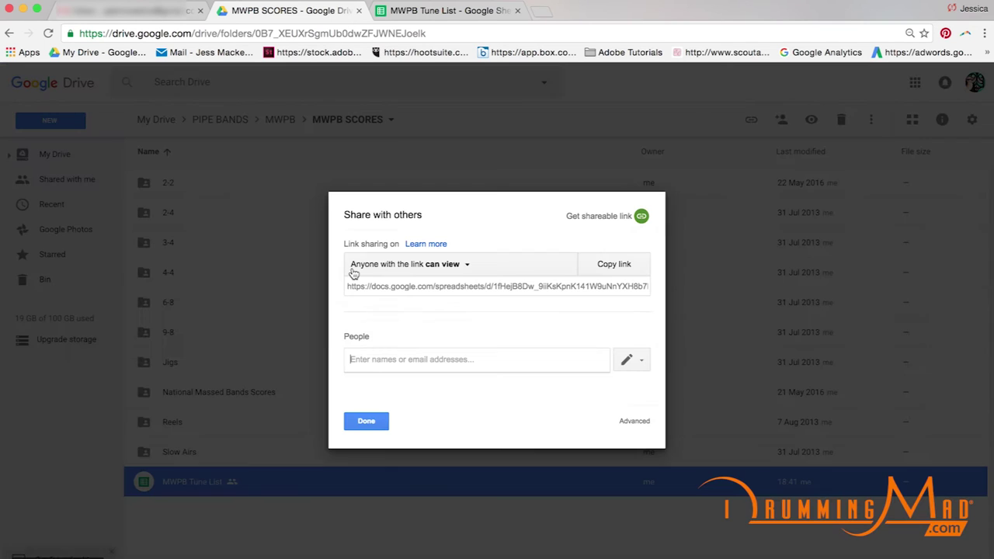
{"action": "left_click", "coordinate": [487, 285]}
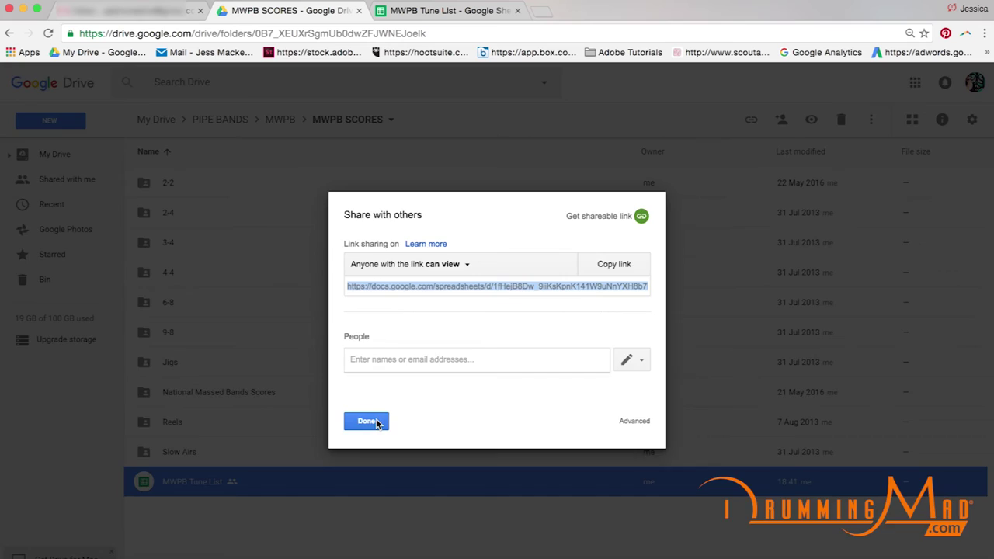
{"action": "left_click", "coordinate": [367, 420]}
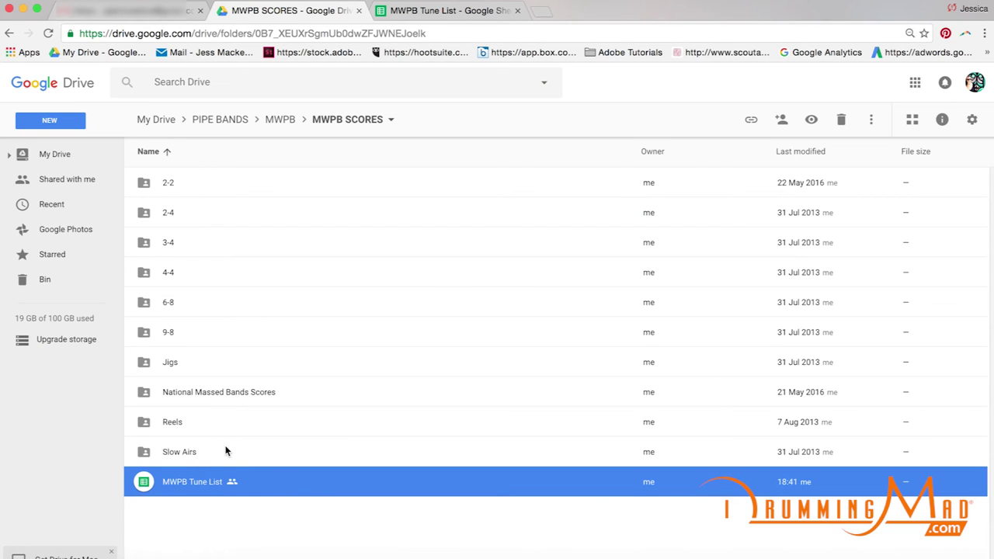
{"action": "left_click", "coordinate": [259, 504]}
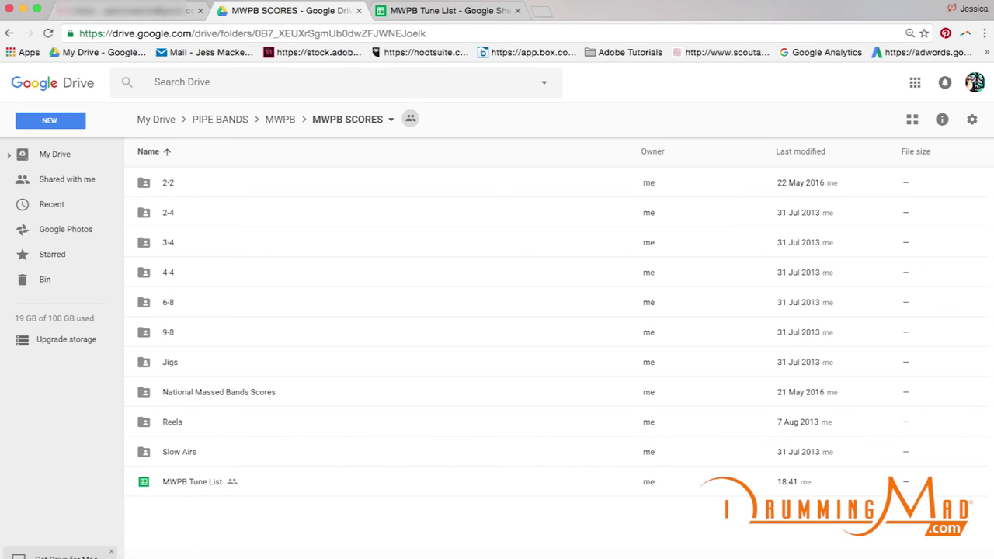
- Scroll through the MWPB Tune List, glance back at the Drive folder, and return to the sheet
{"action": "left_click", "coordinate": [460, 17]}
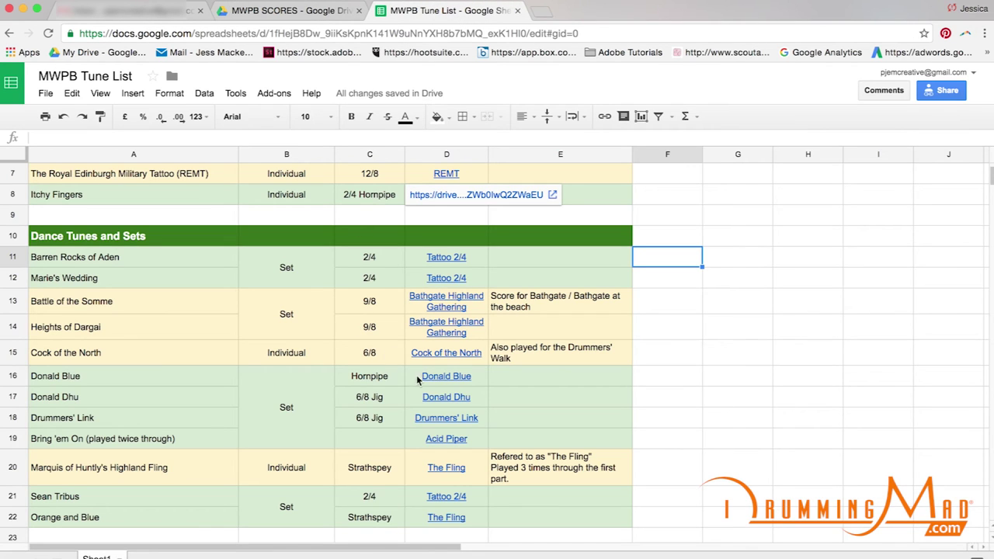
{"action": "scroll", "coordinate": [456, 475], "scroll_direction": "up", "scroll_amount": 3}
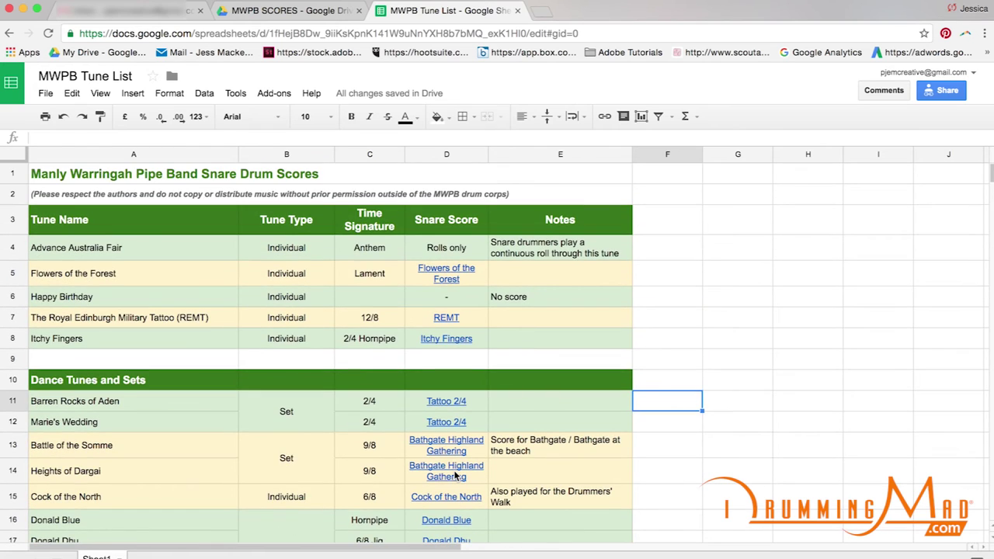
{"action": "scroll", "coordinate": [457, 475], "scroll_direction": "down", "scroll_amount": 5}
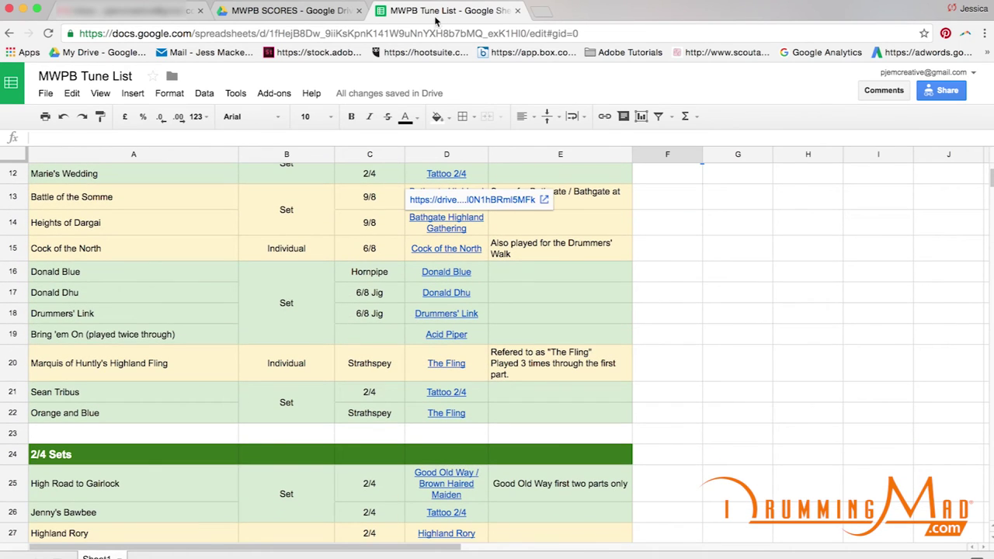
{"action": "left_click", "coordinate": [281, 17]}
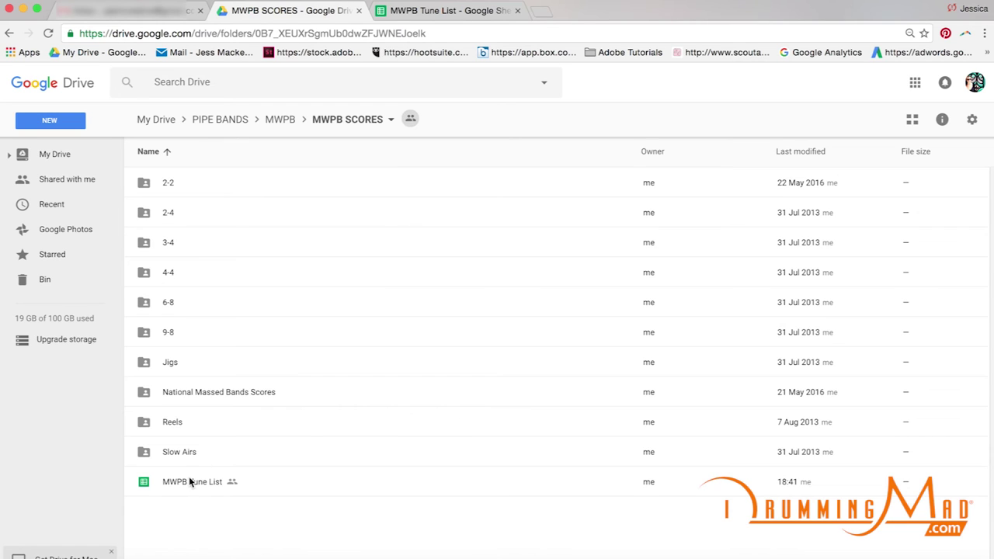
{"action": "left_click", "coordinate": [447, 12]}
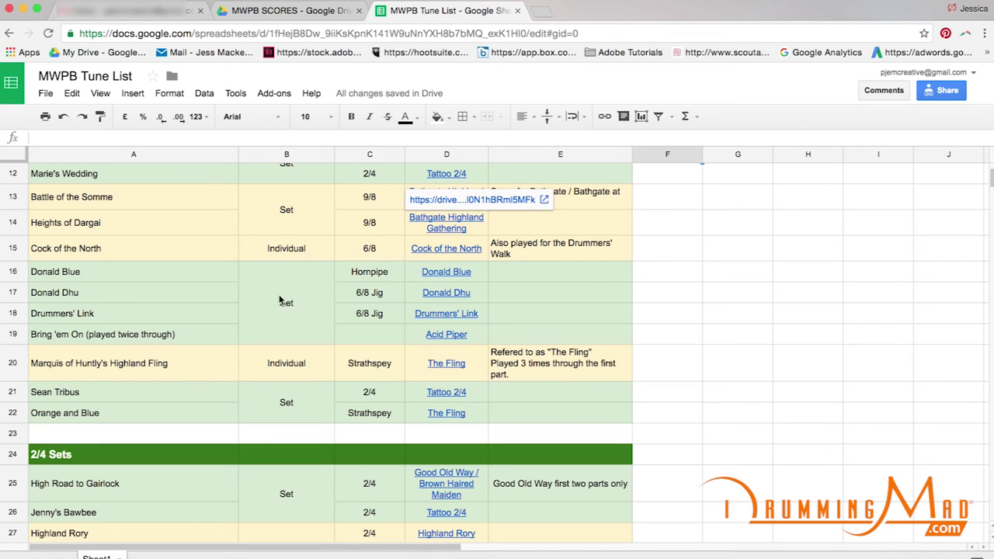
- Check the Cock of the North row (B15, A15) and open the Barren Rocks Marie's Wedding folder via its link
{"action": "double_click", "coordinate": [288, 256]}
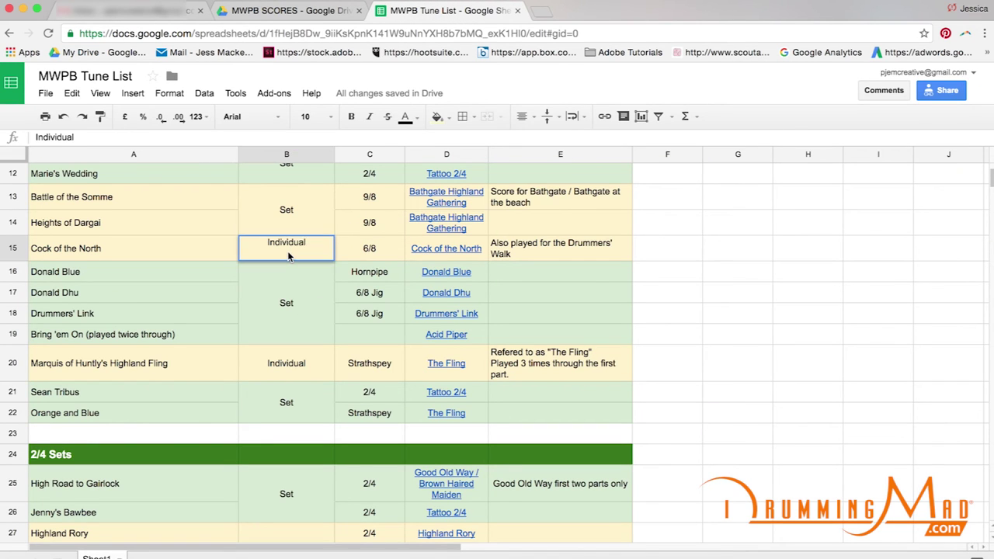
{"action": "left_click", "coordinate": [177, 259]}
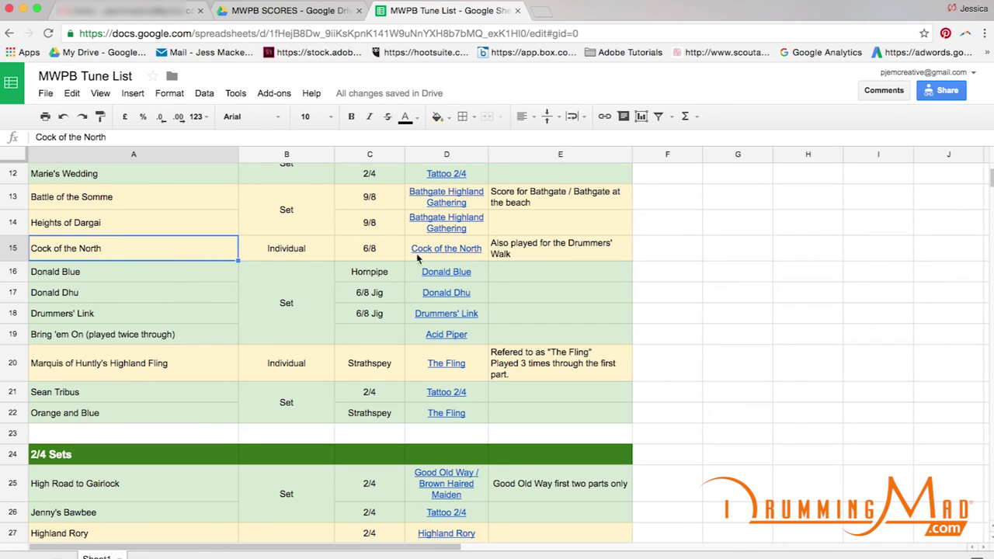
{"action": "mouse_move", "coordinate": [437, 258]}
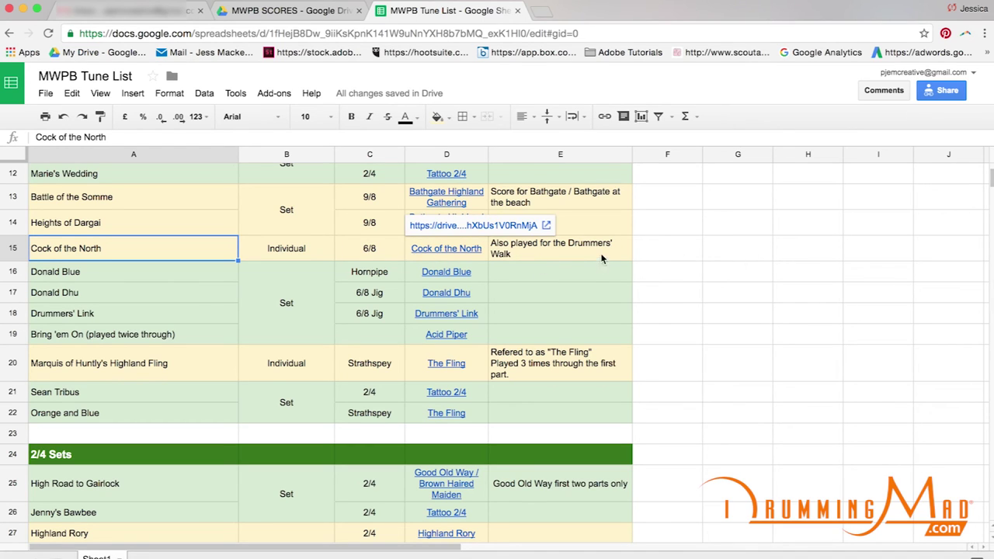
{"action": "left_click", "coordinate": [286, 10]}
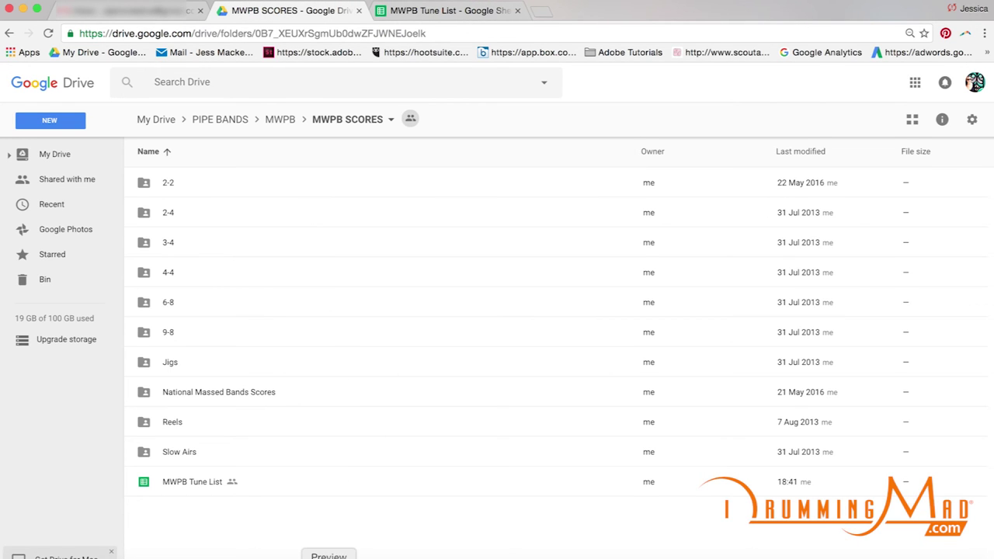
{"action": "left_click", "coordinate": [427, 11]}
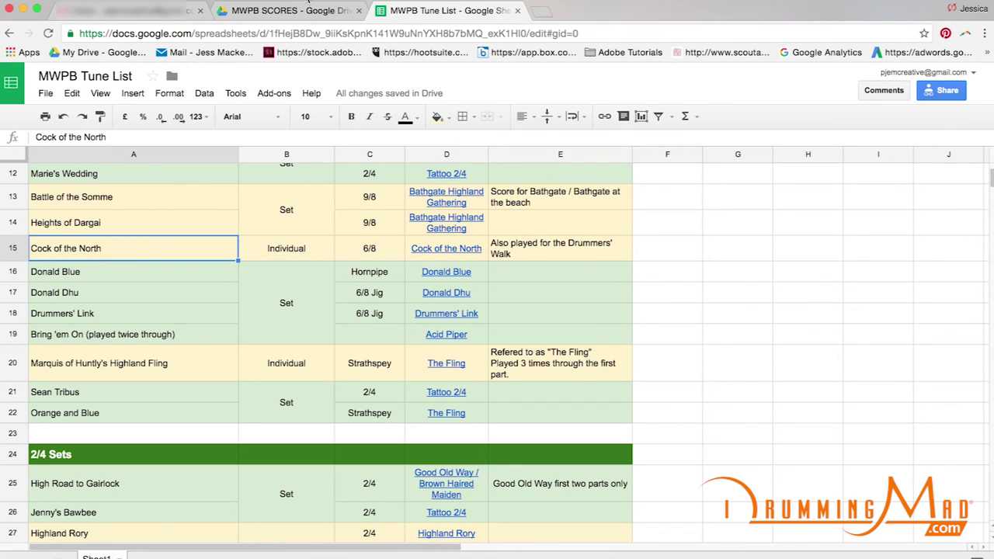
{"action": "left_click", "coordinate": [317, 11]}
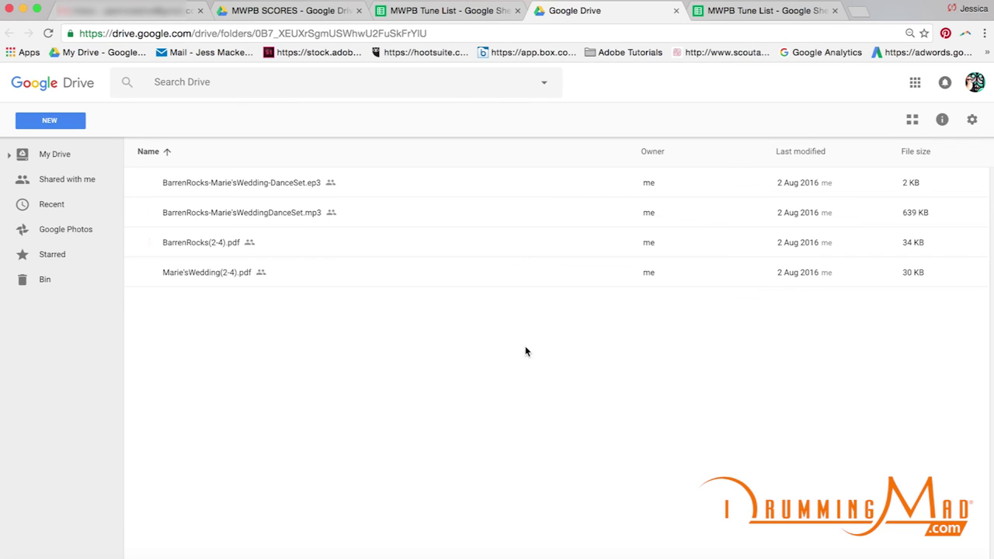
- Close the Barren Rocks Marie's Wedding tab, scroll to the 2/4 Sets, and return to MWPB SCORES
{"action": "left_click", "coordinate": [676, 10]}
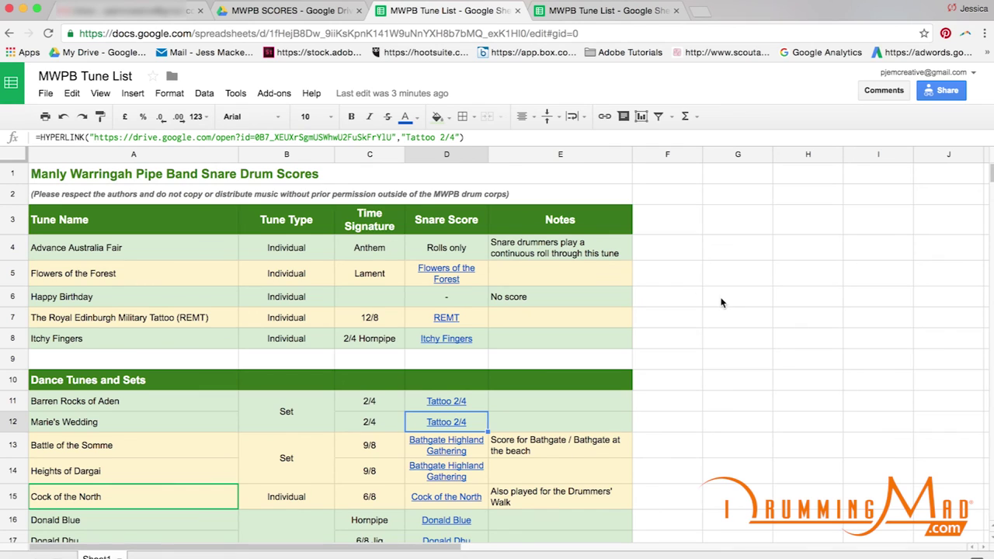
{"action": "scroll", "coordinate": [721, 301], "scroll_direction": "down", "scroll_amount": 5}
{"action": "scroll", "coordinate": [721, 302], "scroll_direction": "down", "scroll_amount": 8}
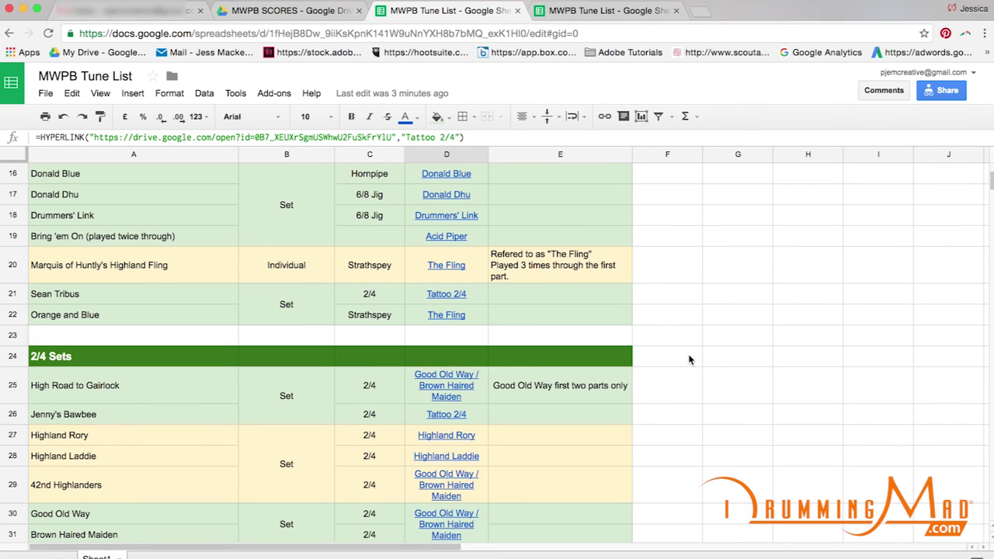
{"action": "scroll", "coordinate": [689, 359], "scroll_direction": "down", "scroll_amount": 3}
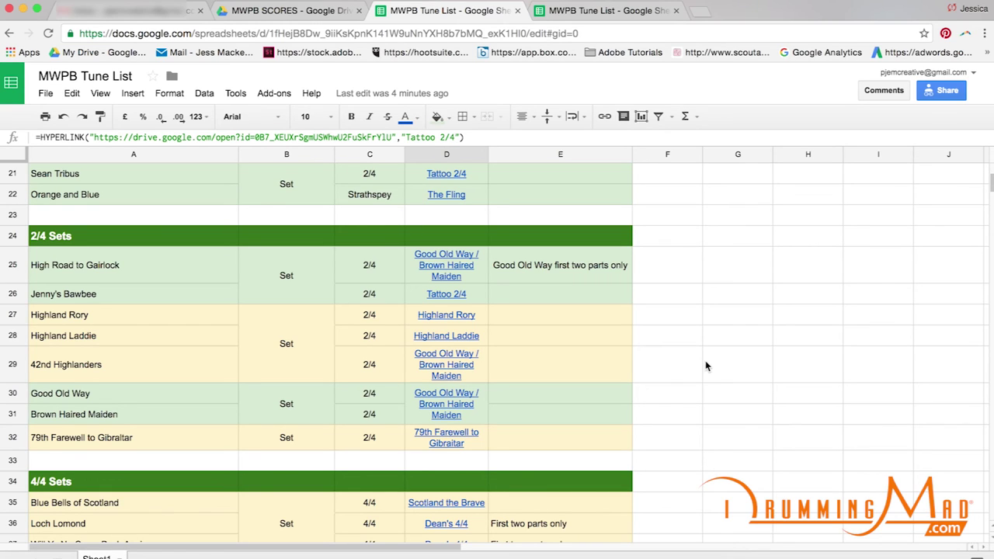
{"action": "left_click", "coordinate": [706, 367]}
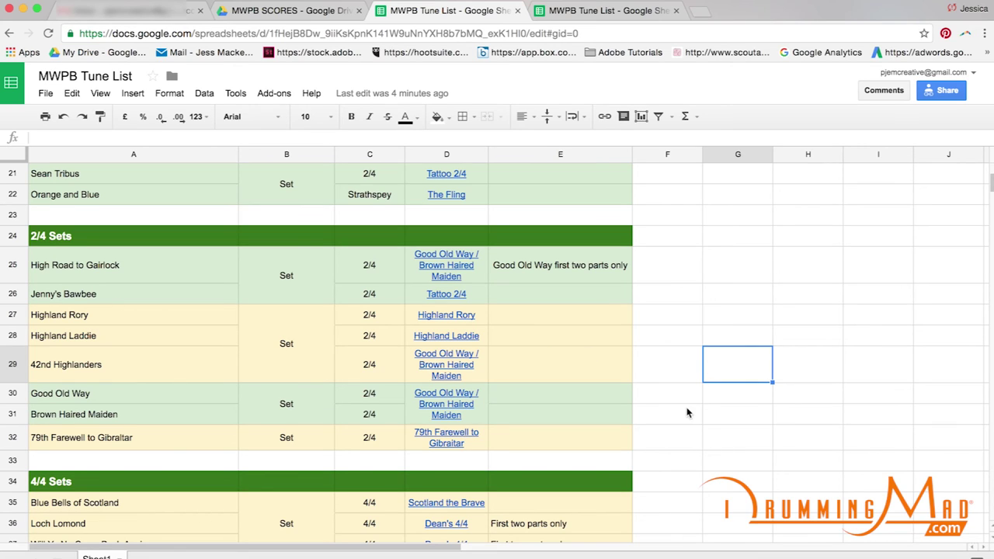
{"action": "left_click", "coordinate": [261, 14]}
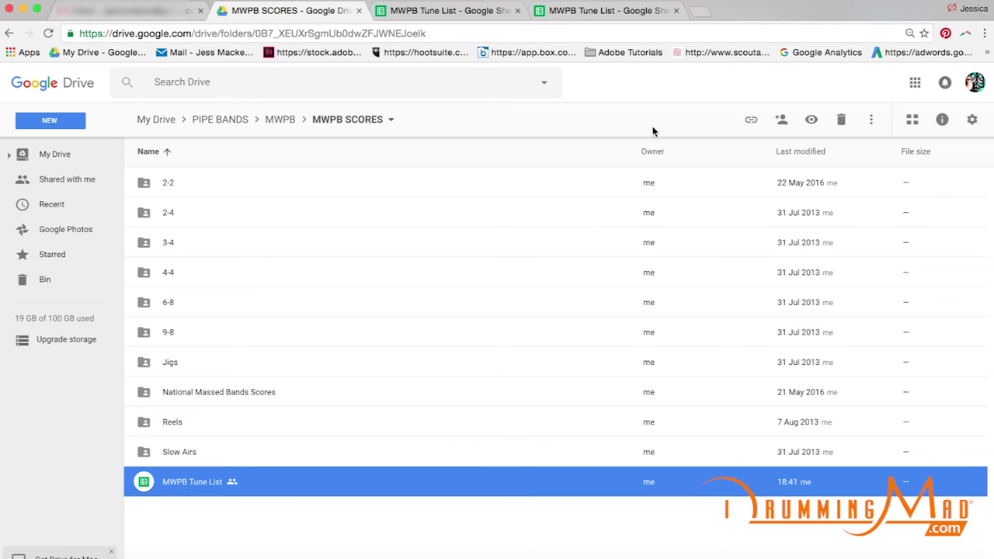